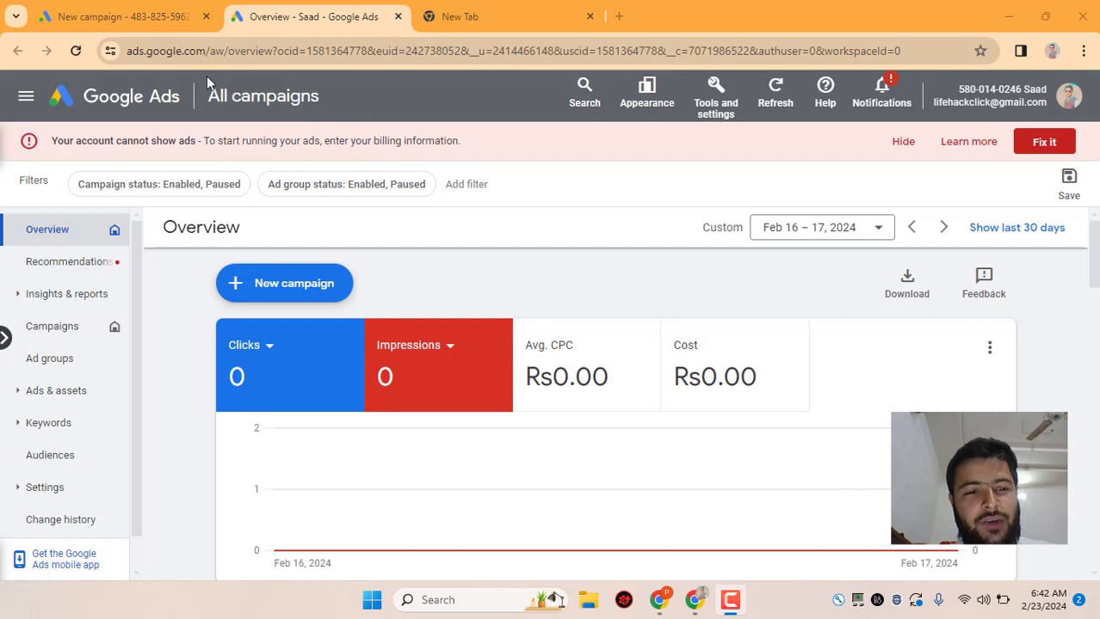
left_click(169, 51)
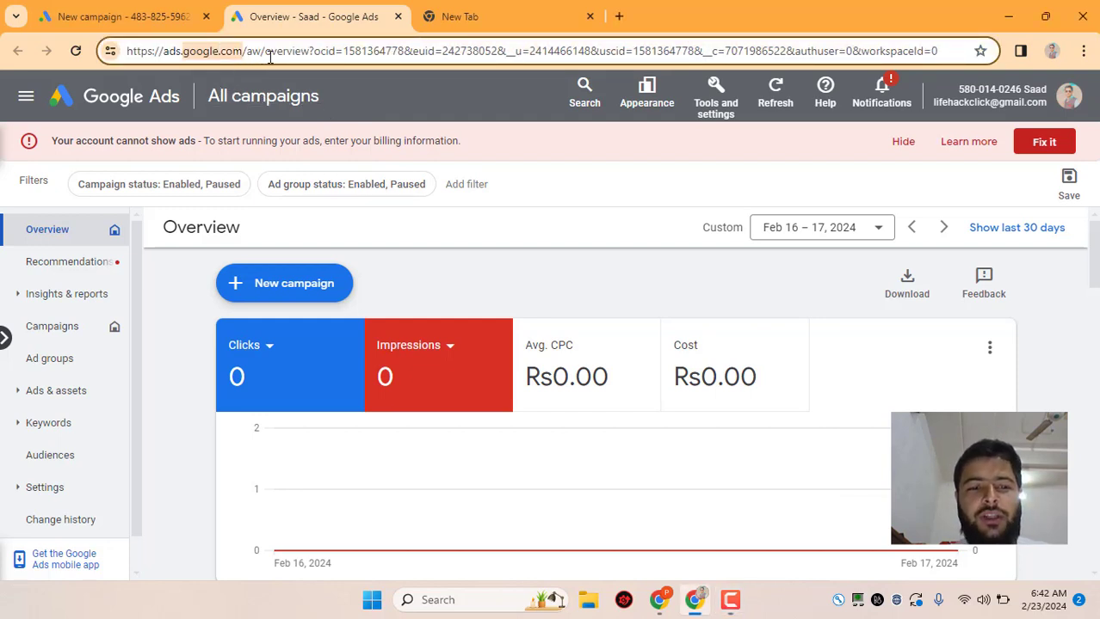
left_click(456, 239)
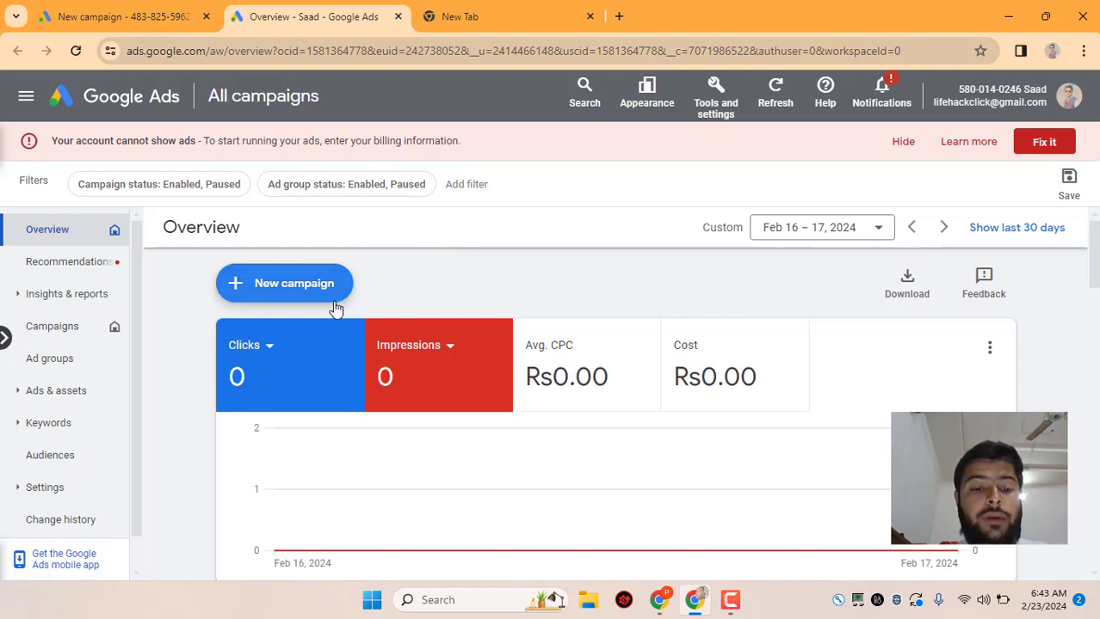
- Start a new campaign and choose Website traffic as its objective
left_click(282, 300)
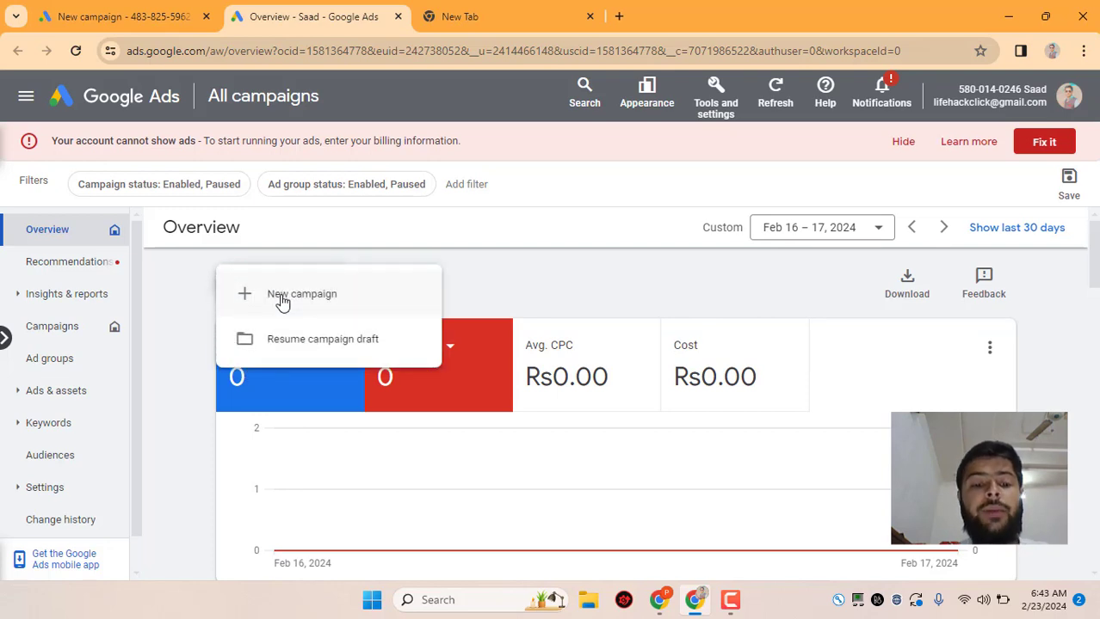
left_click(297, 296)
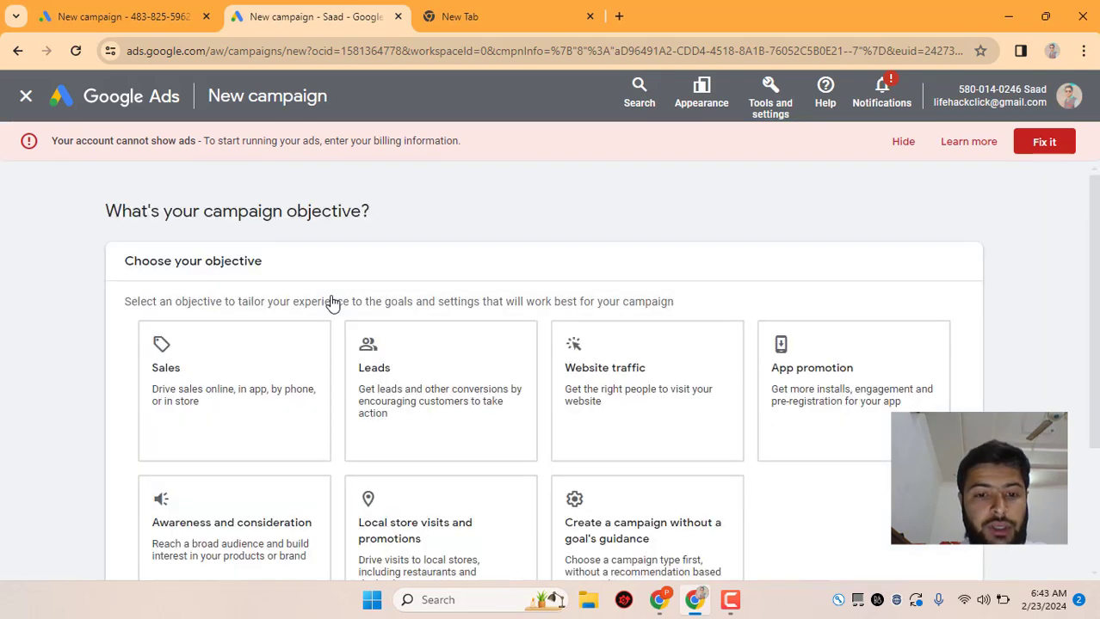
scroll(618, 379, "down", 1)
scroll(617, 379, "down", 2)
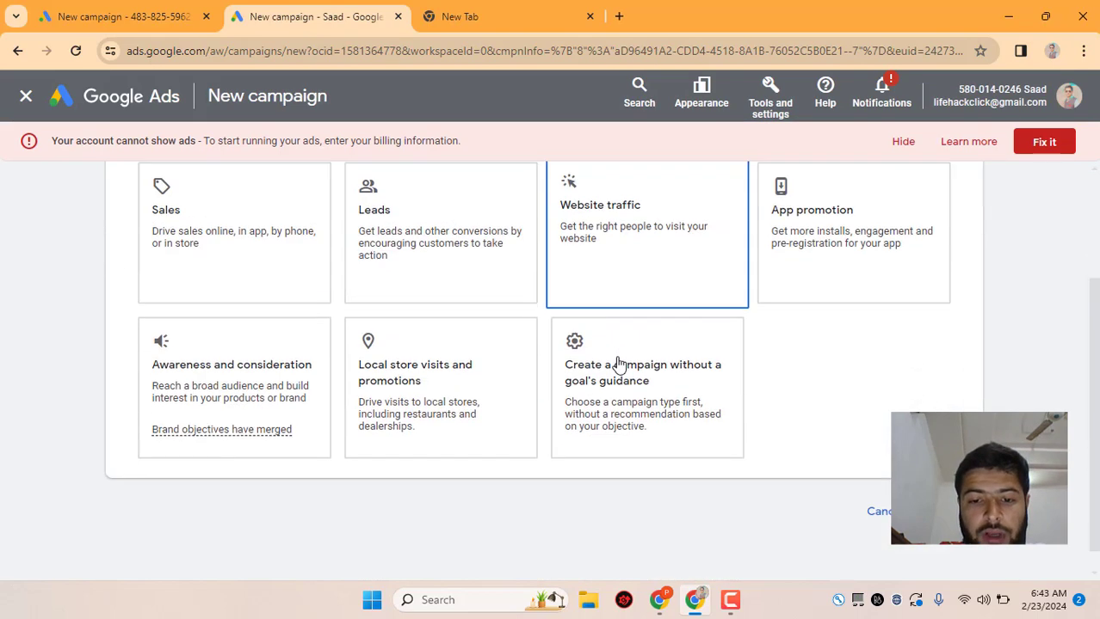
scroll(618, 363, "up", 2)
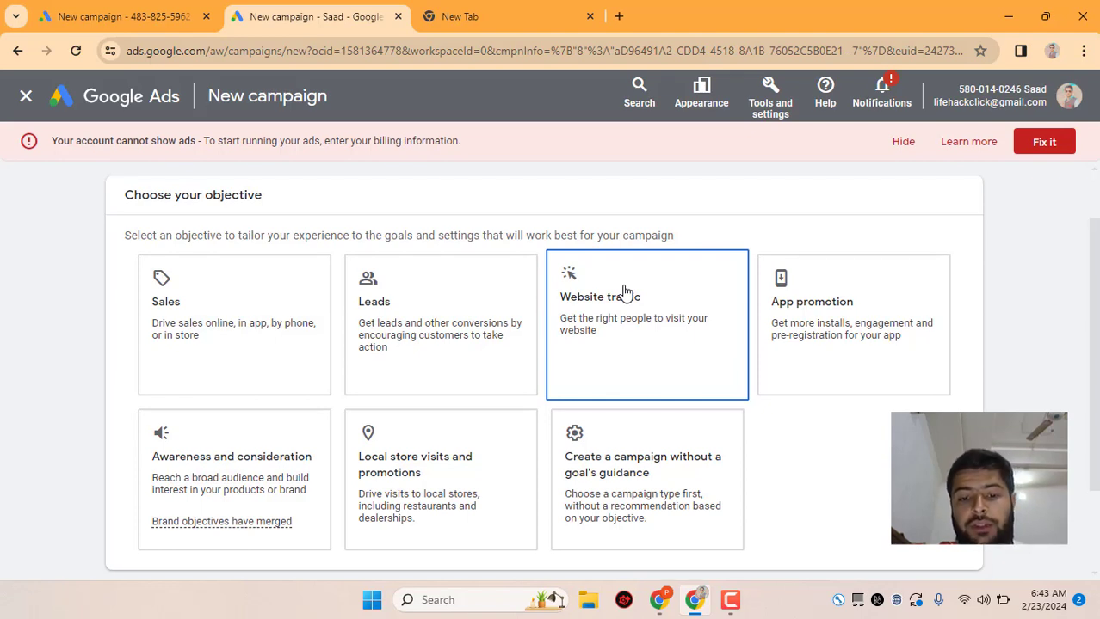
left_click(623, 294)
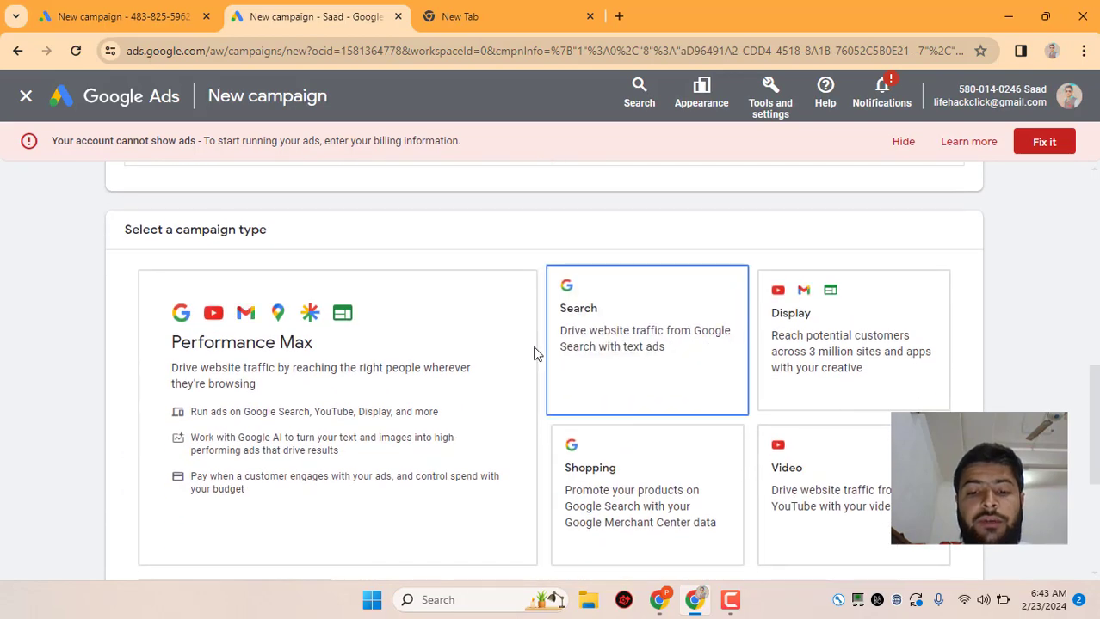
- Review the conversion goals and choose Search as the campaign type
scroll(484, 322, "up", 5)
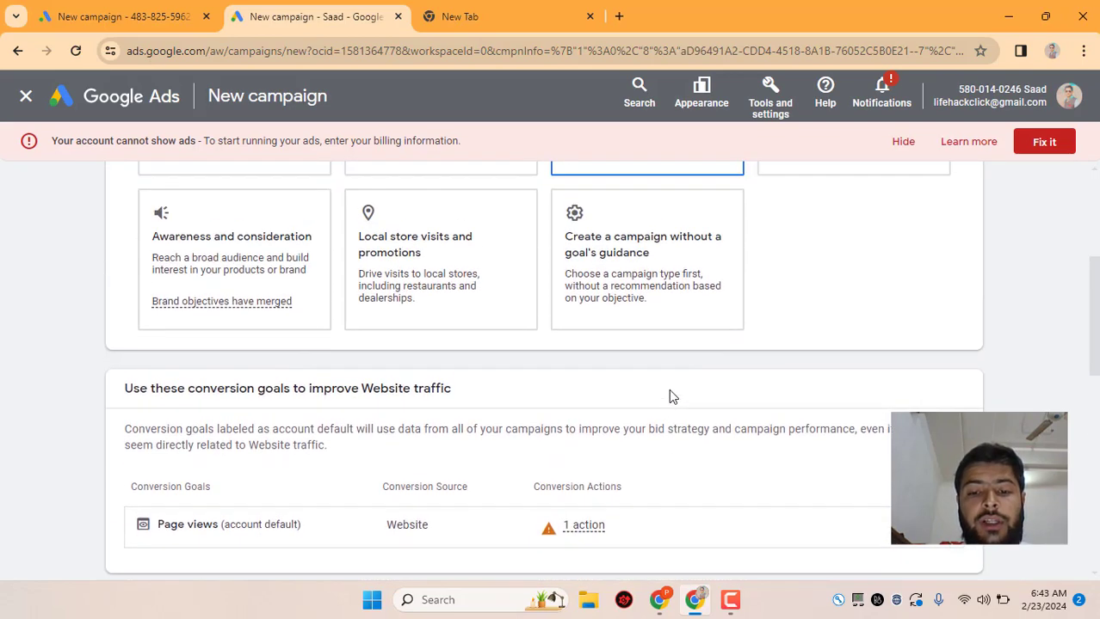
scroll(630, 398, "down", 4)
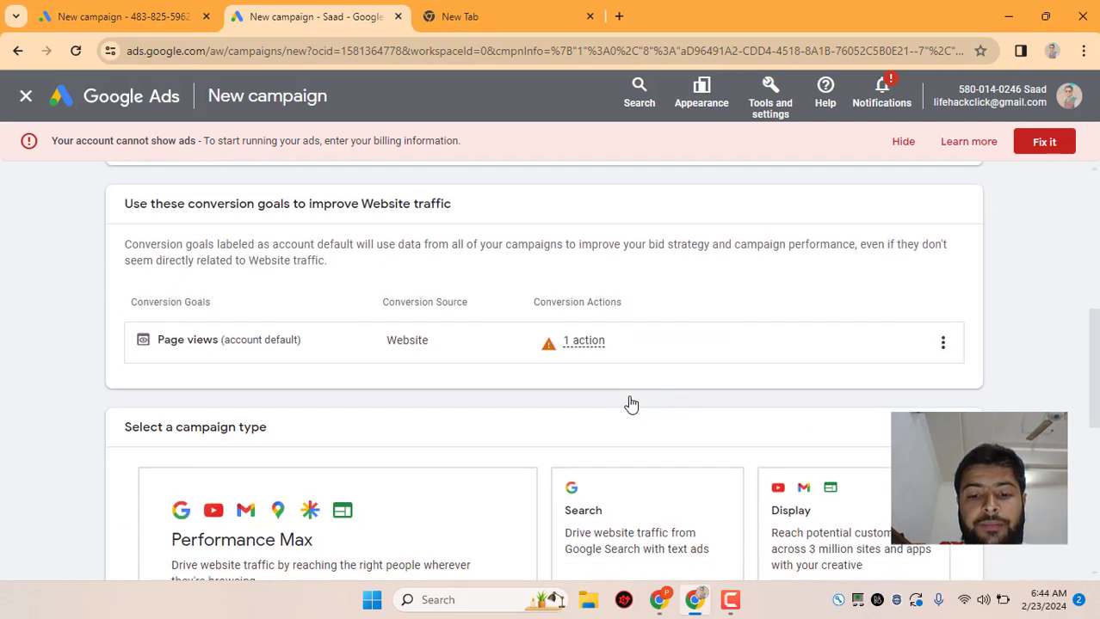
scroll(631, 405, "down", 3)
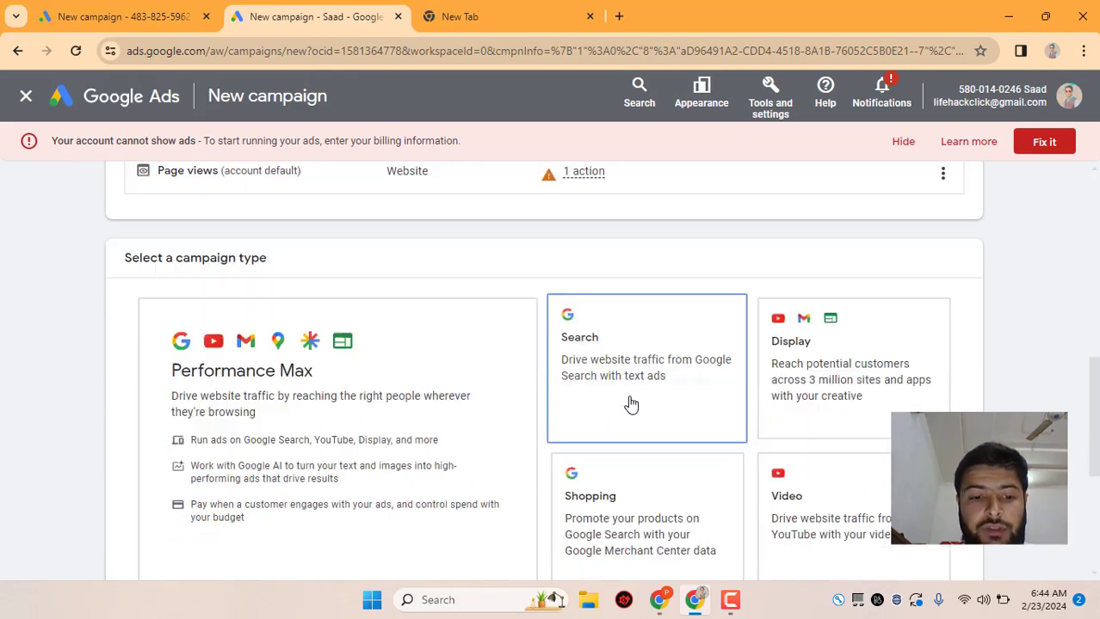
left_click(147, 277)
left_click(650, 243)
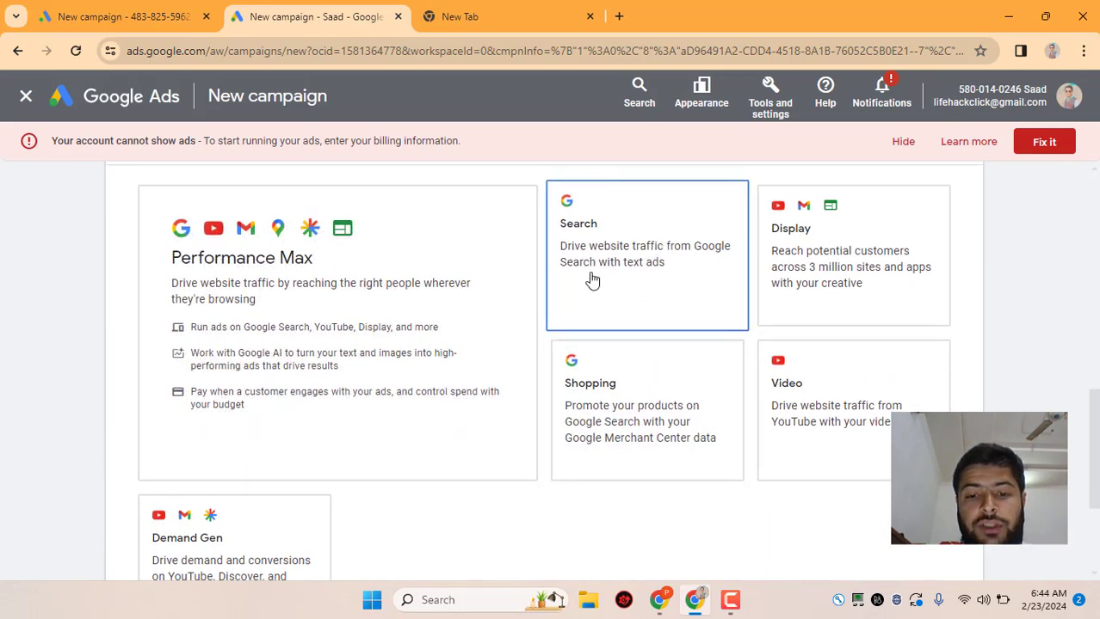
scroll(599, 242, "down", 1)
scroll(599, 242, "down", 1)
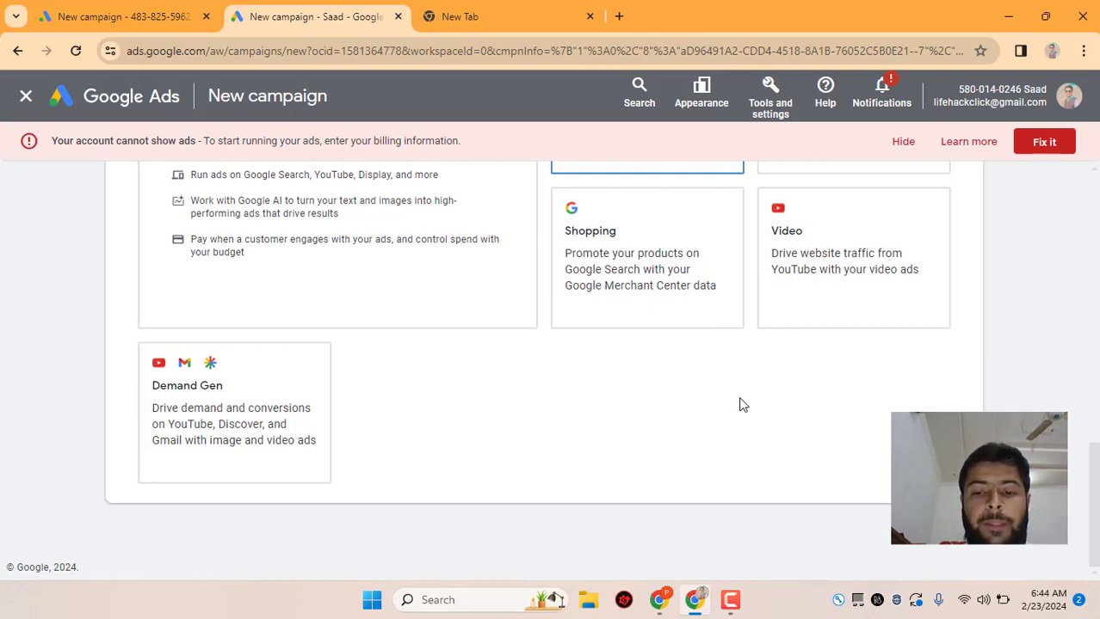
scroll(742, 403, "up", 2)
left_click(810, 265)
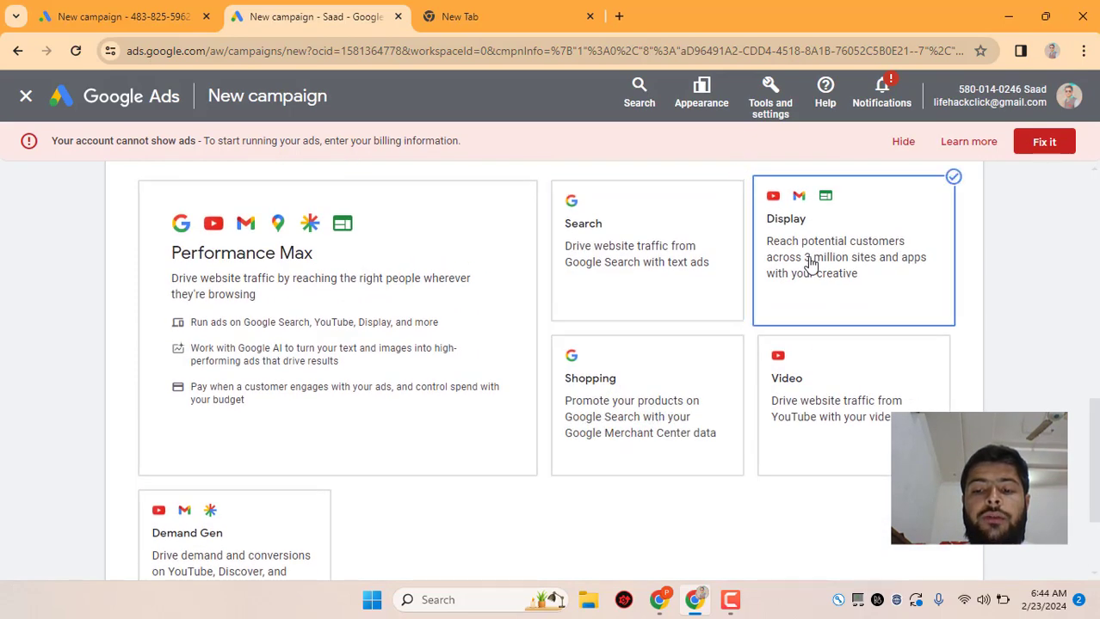
left_click(650, 254)
scroll(616, 413, "down", 2)
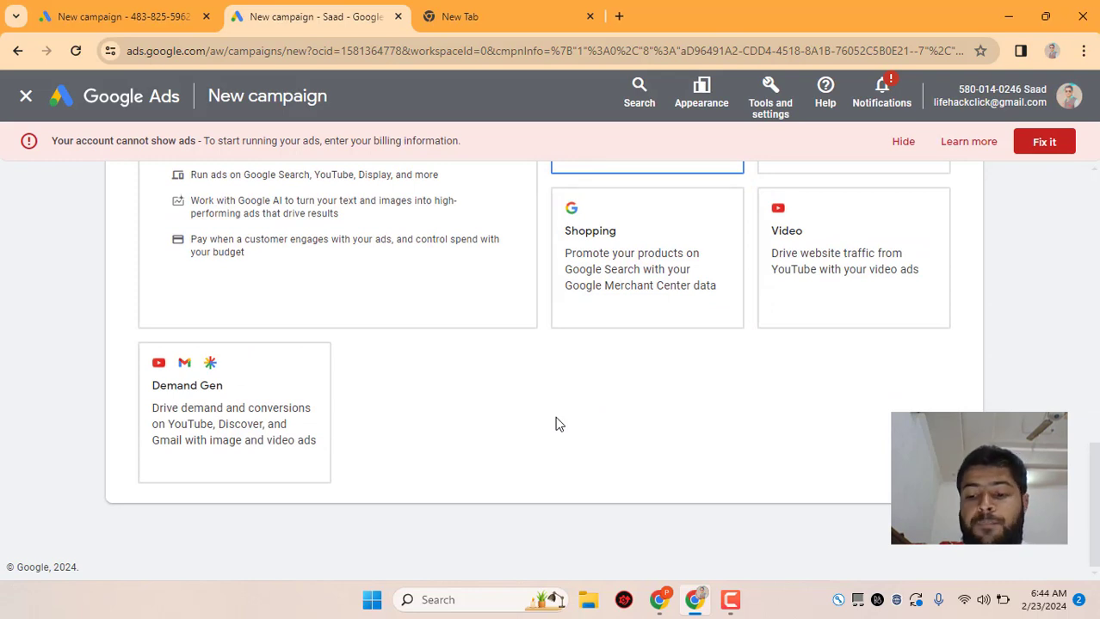
left_click(729, 602)
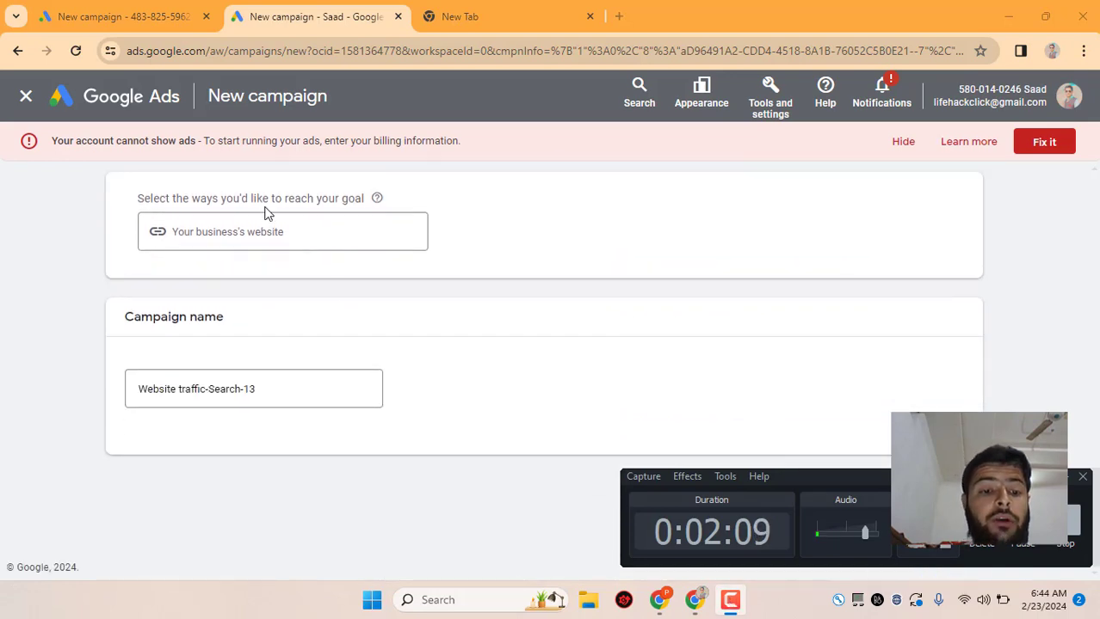
left_click(292, 236)
type("https://wpiconic.com/inb")
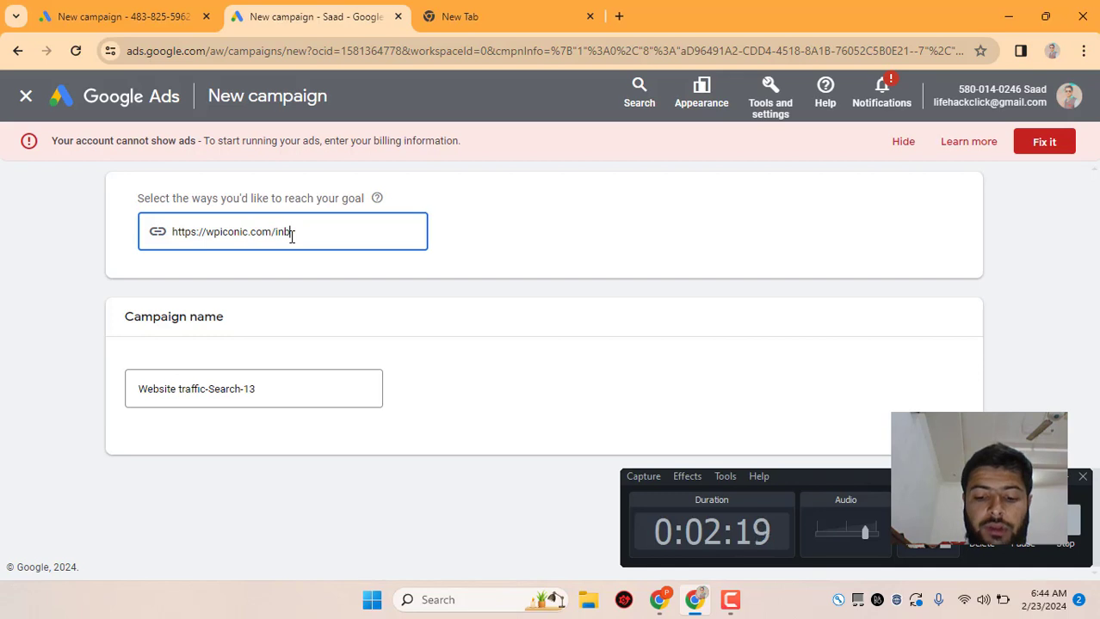
type("ox")
left_click(381, 263)
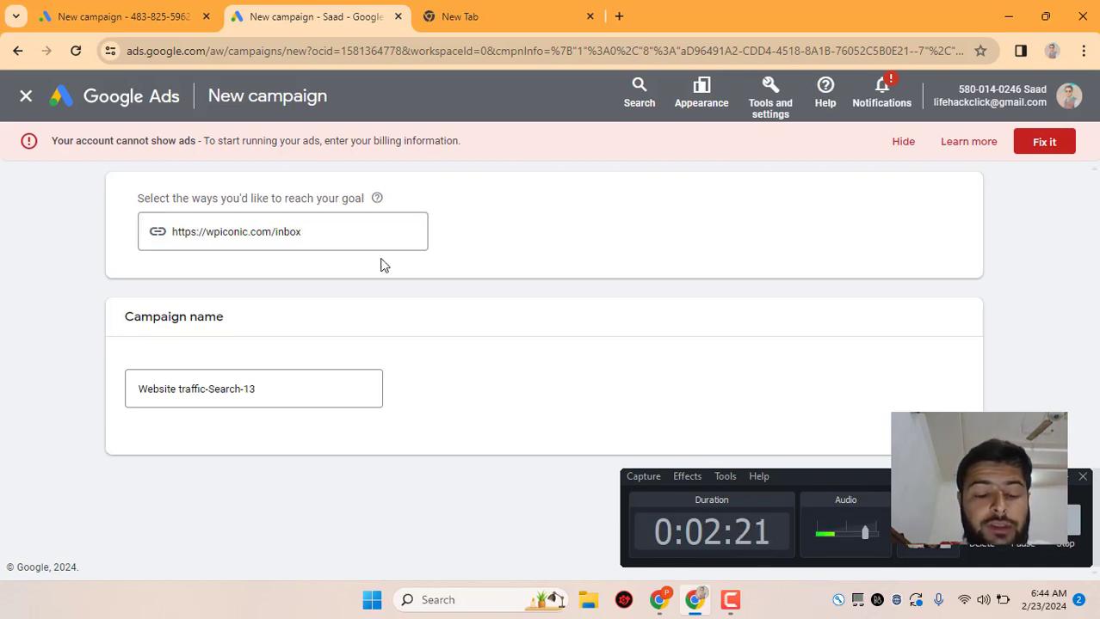
double_click(277, 229)
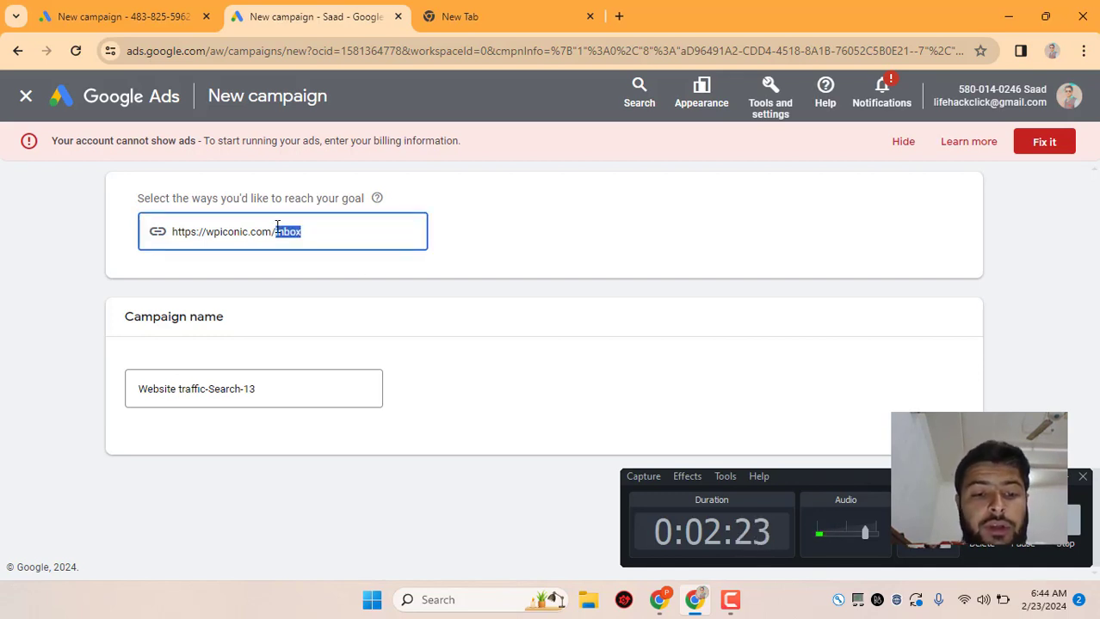
left_click(508, 250)
left_click(343, 228)
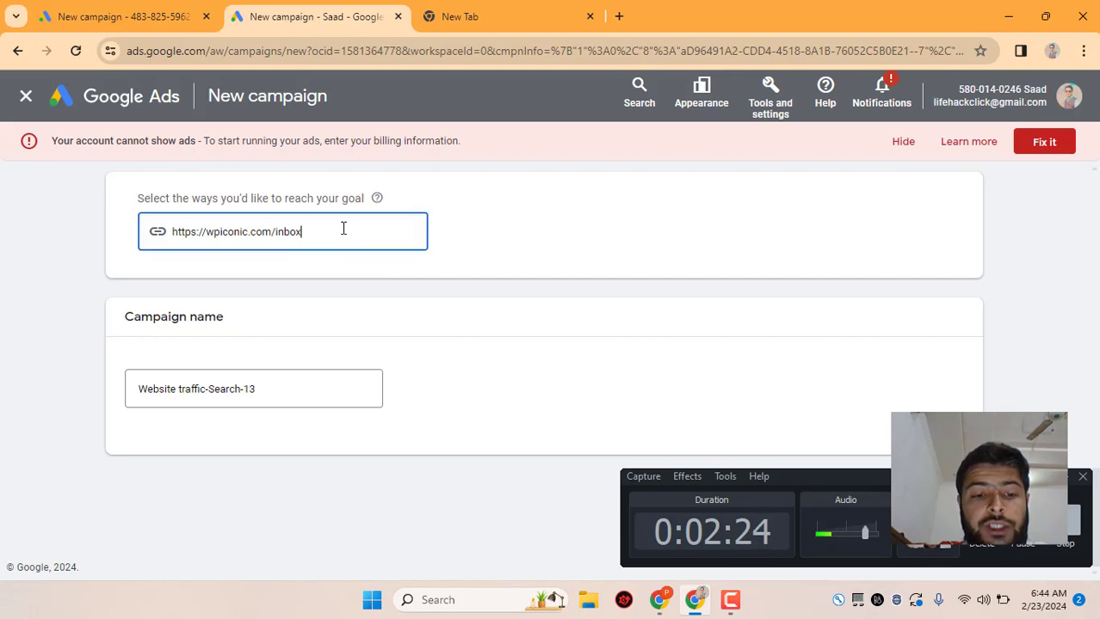
left_click(527, 262)
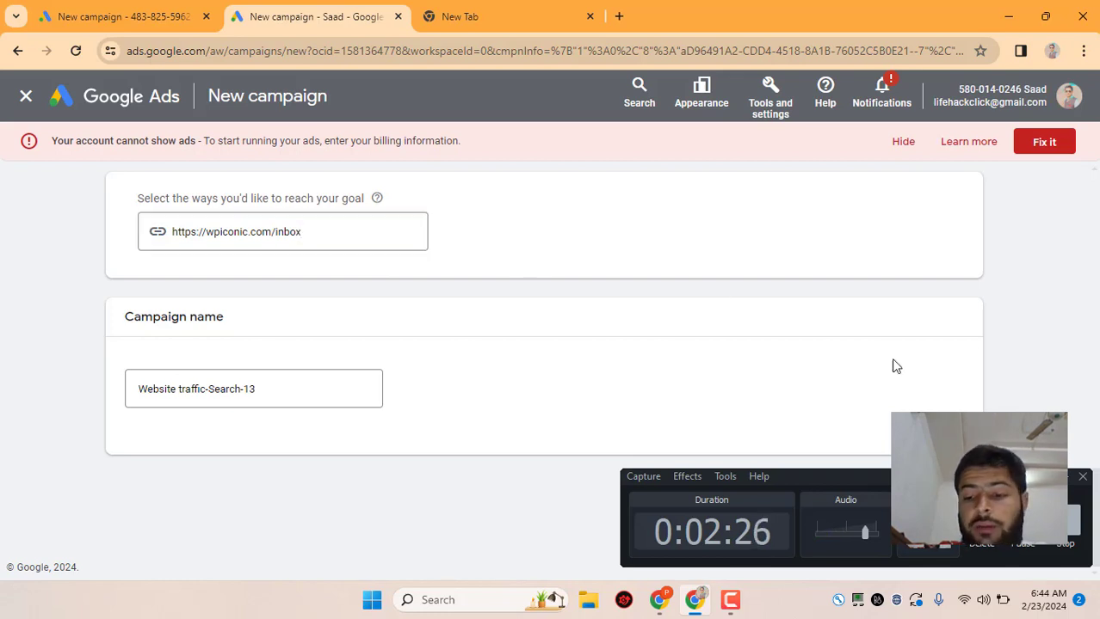
left_click(1067, 478)
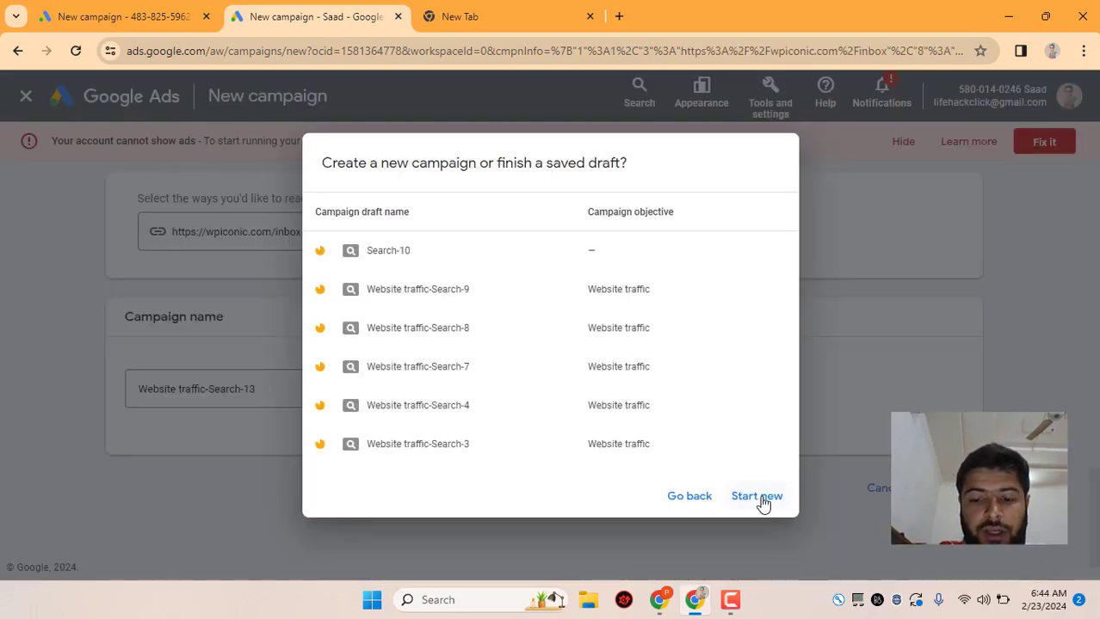
left_click(757, 497)
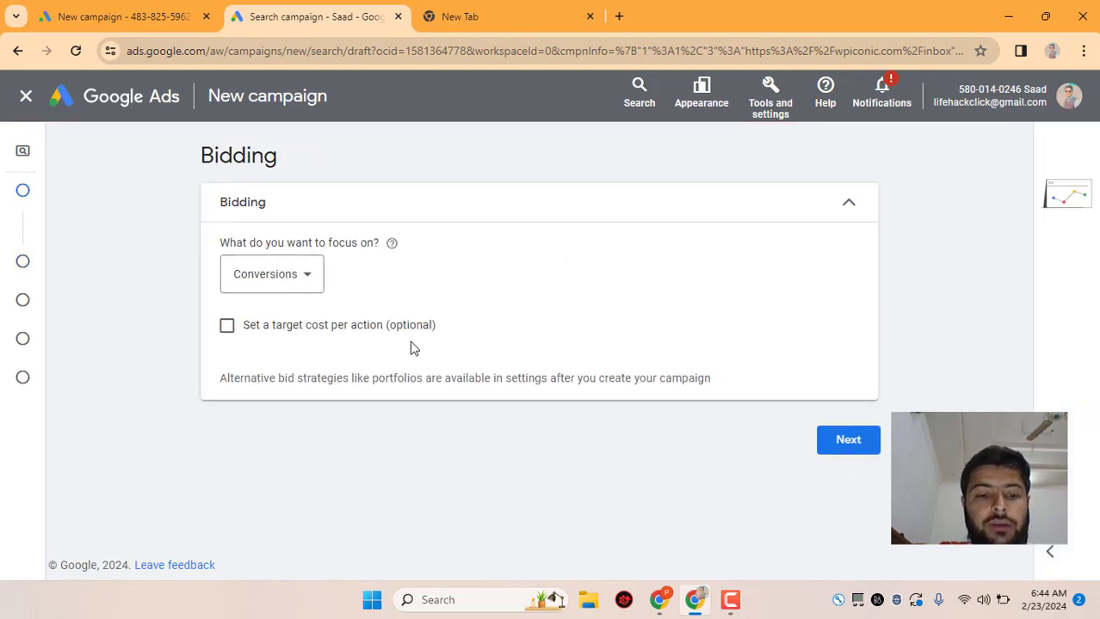
- Set the bidding focus to Clicks and continue to the campaign settings
left_click(228, 274)
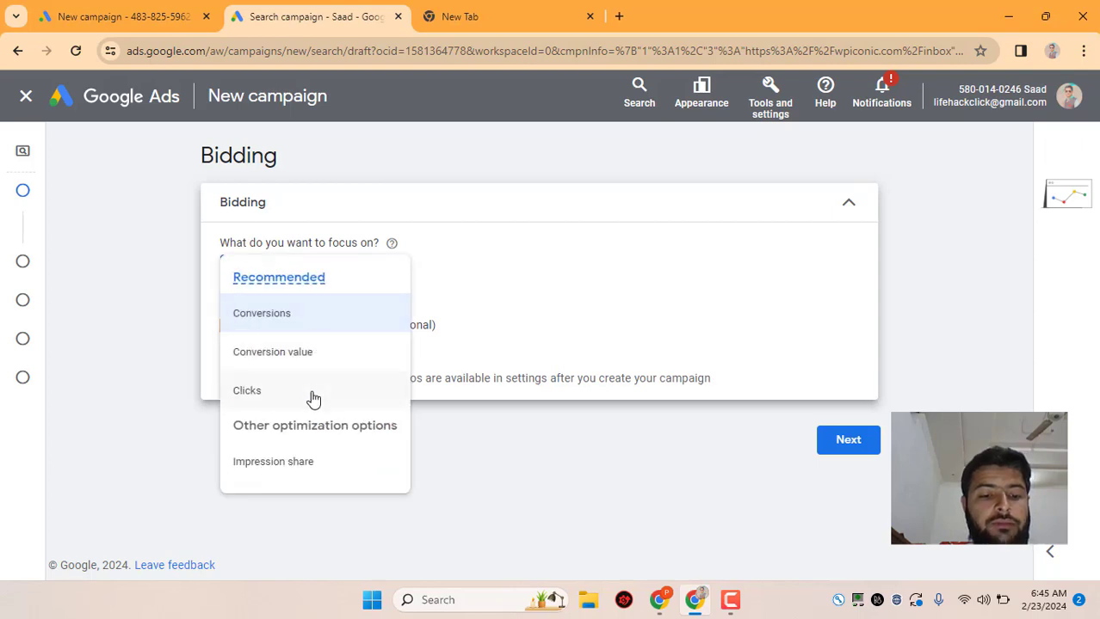
mouse_move(313, 399)
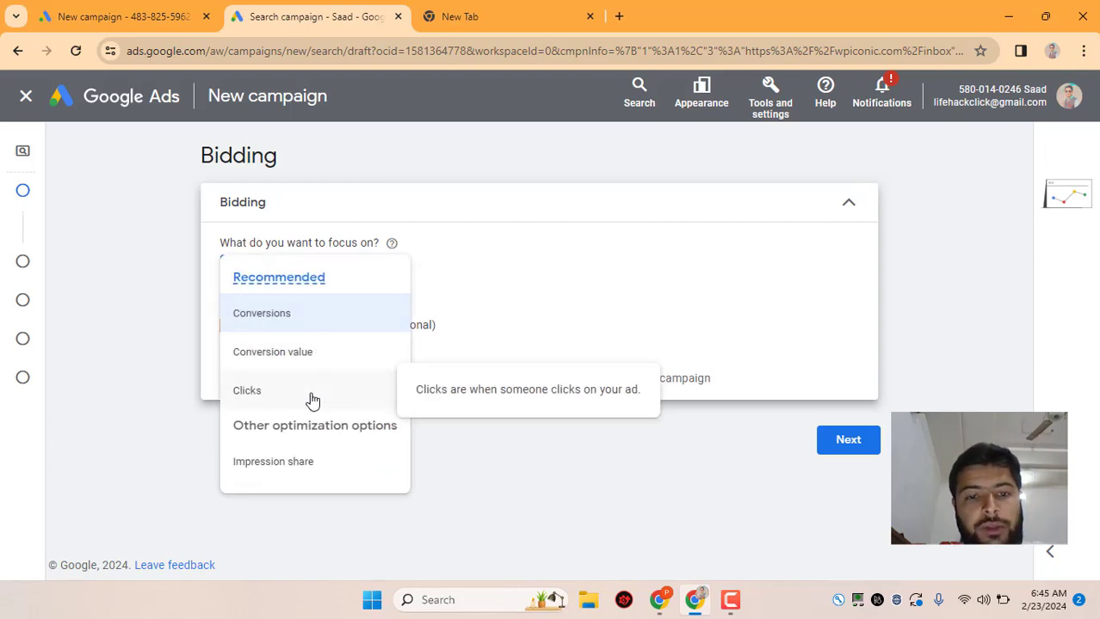
left_click(310, 399)
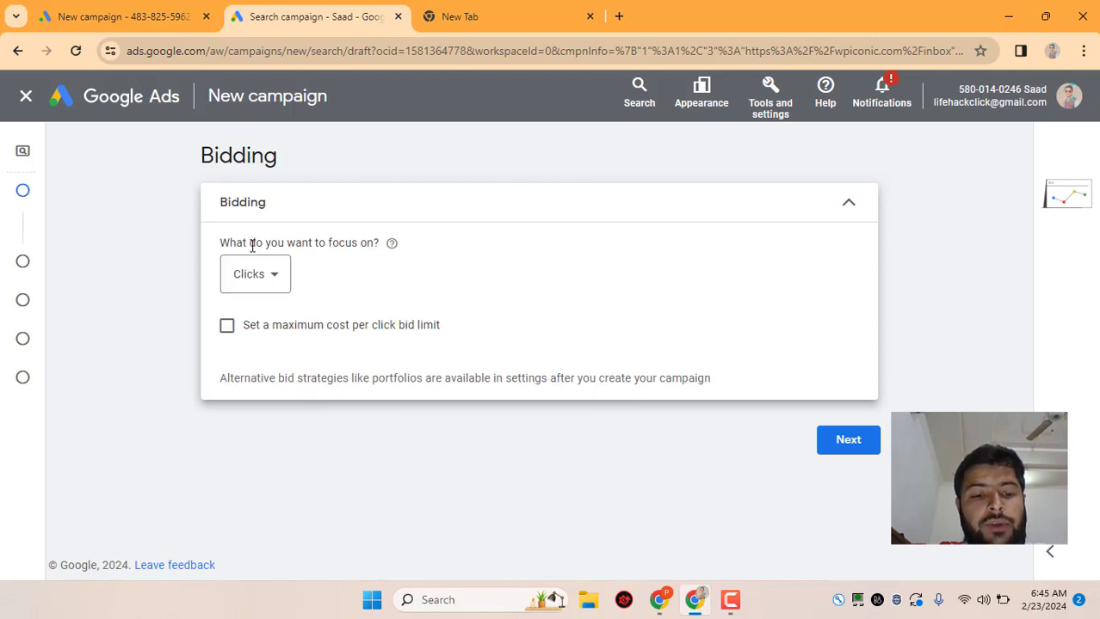
left_click_drag(249, 243, 355, 247)
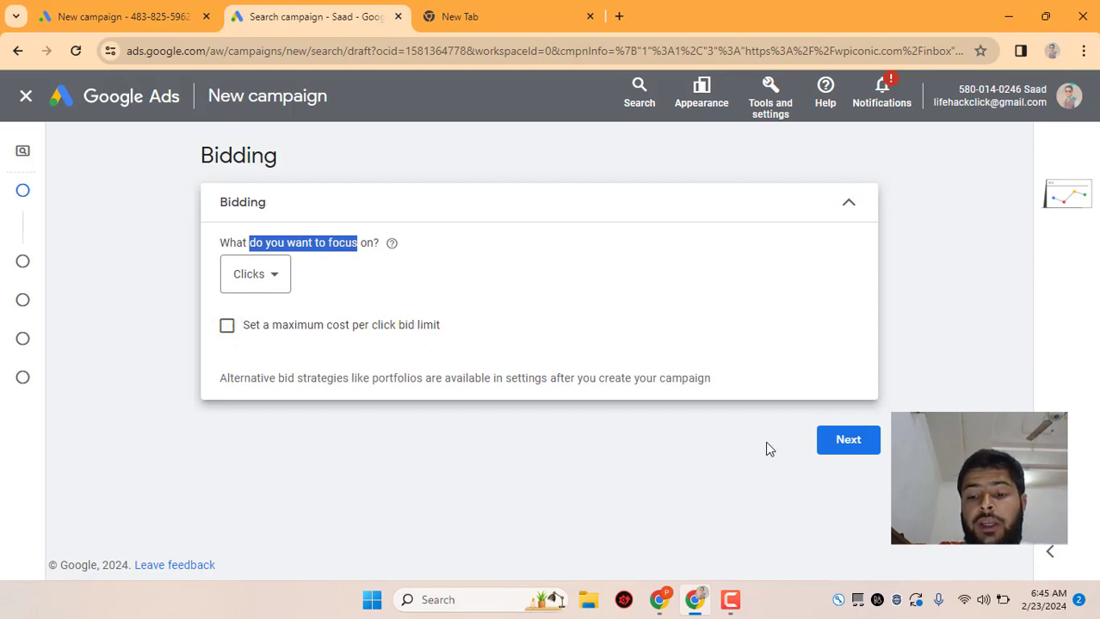
left_click(877, 443)
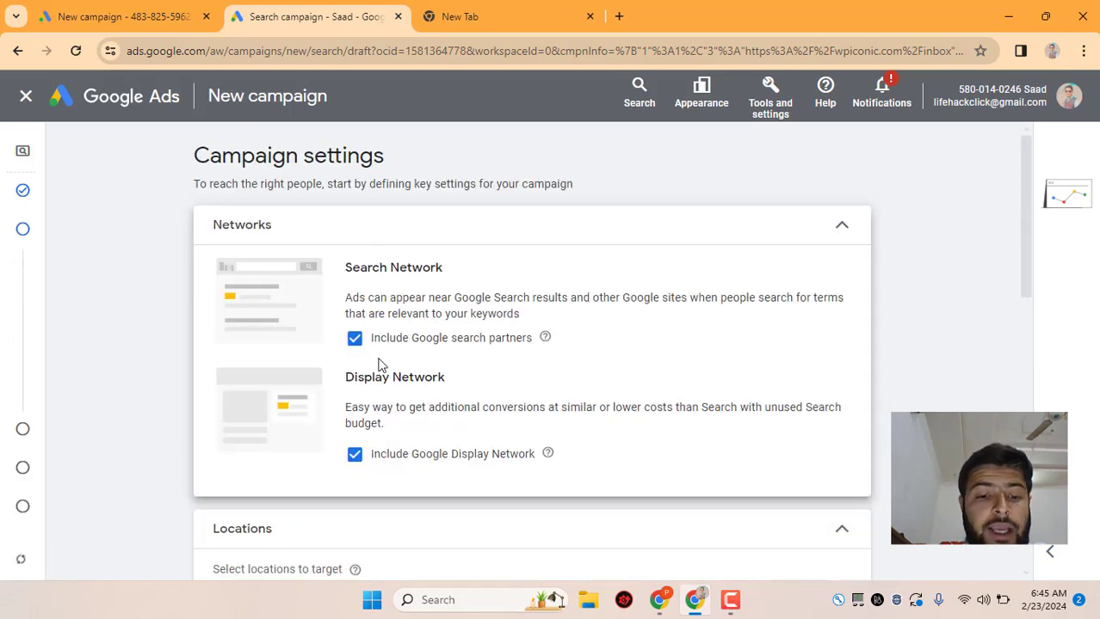
- Exclude the Google Display Network from the campaign's networks
scroll(363, 338, "down", 1)
scroll(365, 339, "down", 1)
scroll(365, 338, "up", 1)
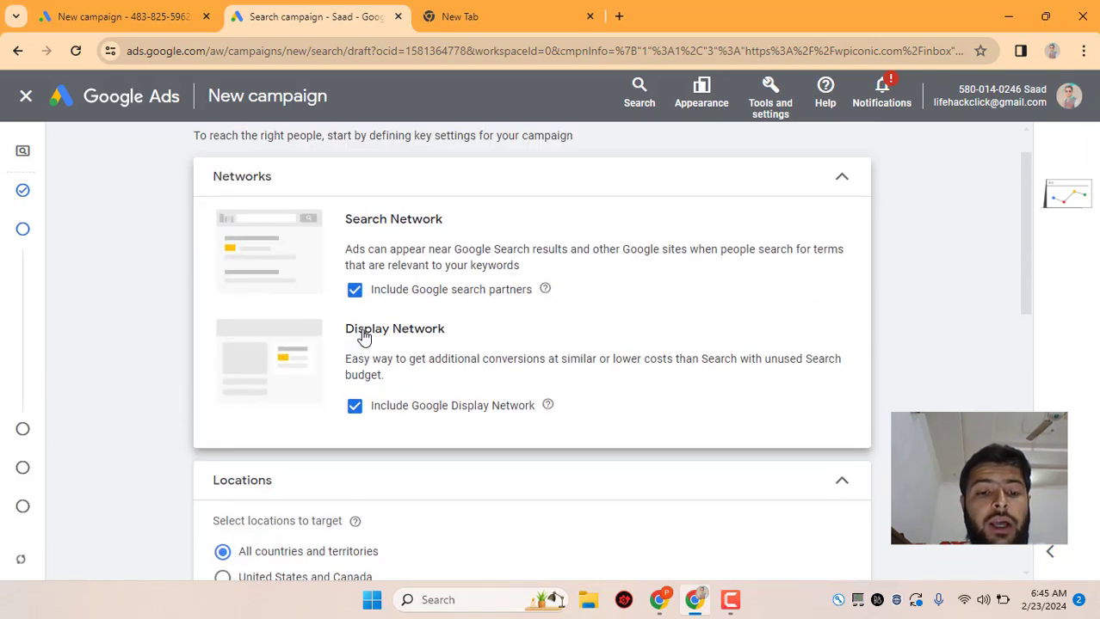
scroll(364, 339, "down", 1)
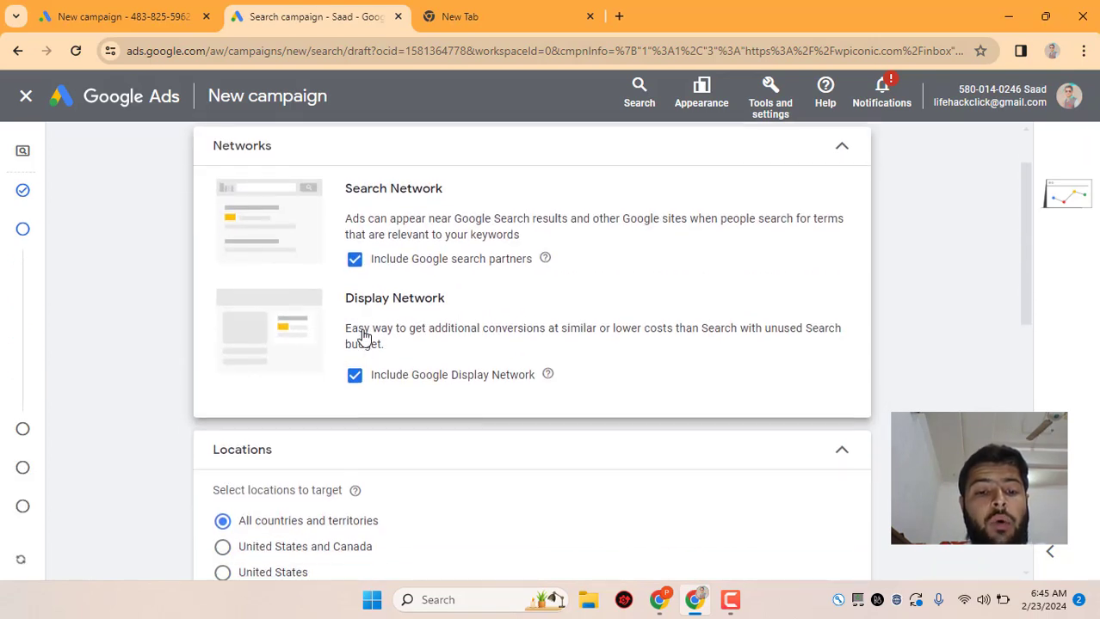
left_click(358, 379)
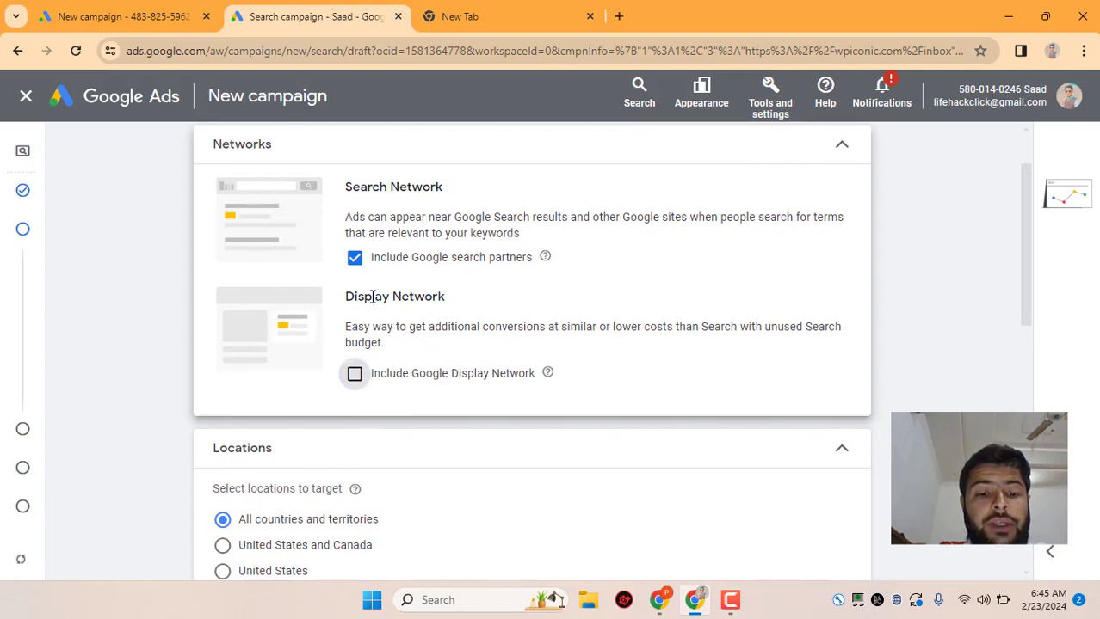
left_click_drag(366, 296, 424, 293)
scroll(397, 363, "down", 2)
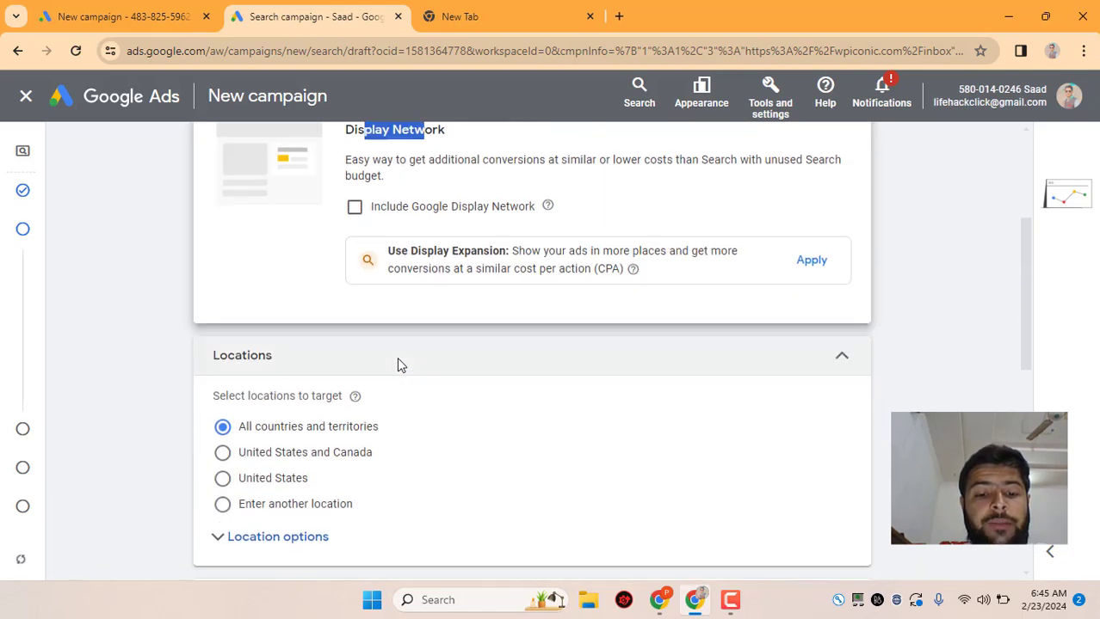
right_click(398, 363)
left_click(279, 312)
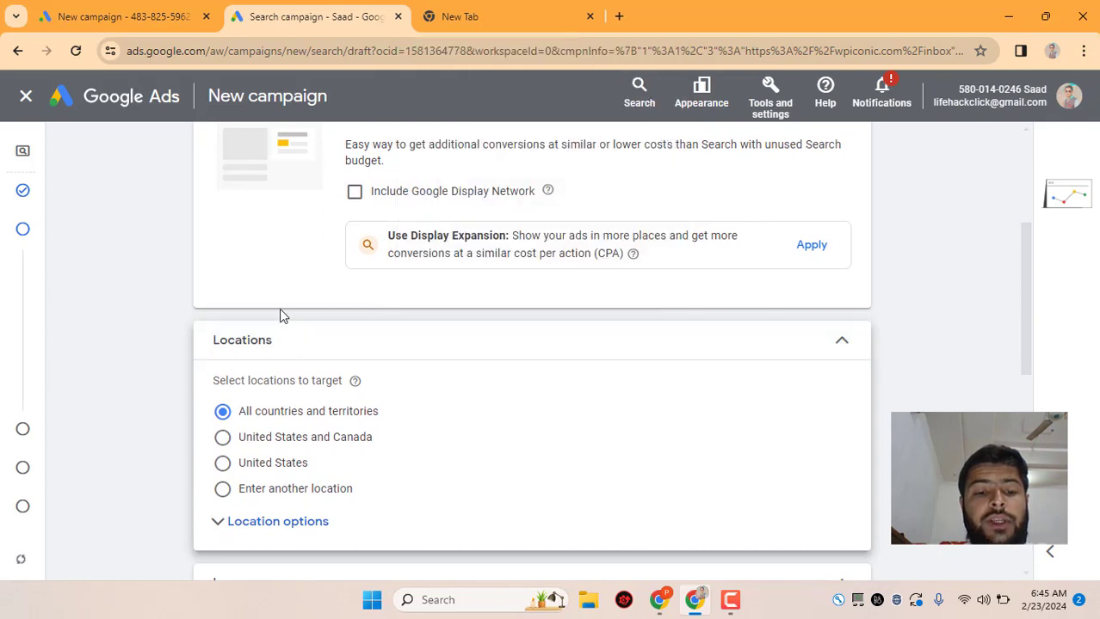
scroll(310, 300, "up", 1)
scroll(413, 276, "down", 1)
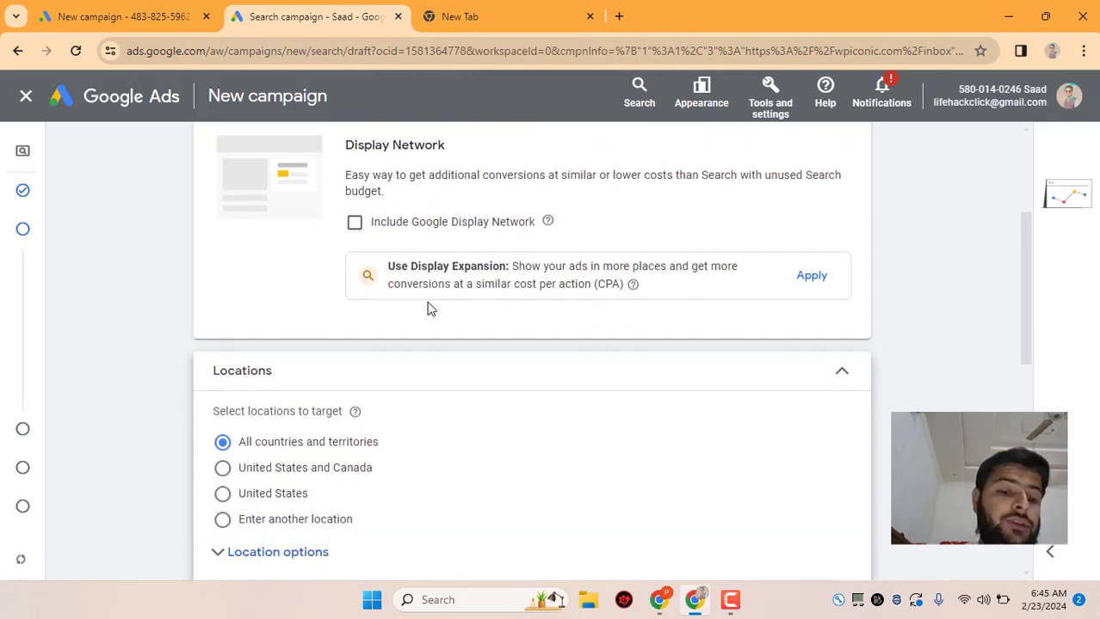
- Target the United States as the campaign's location
scroll(431, 309, "down", 2)
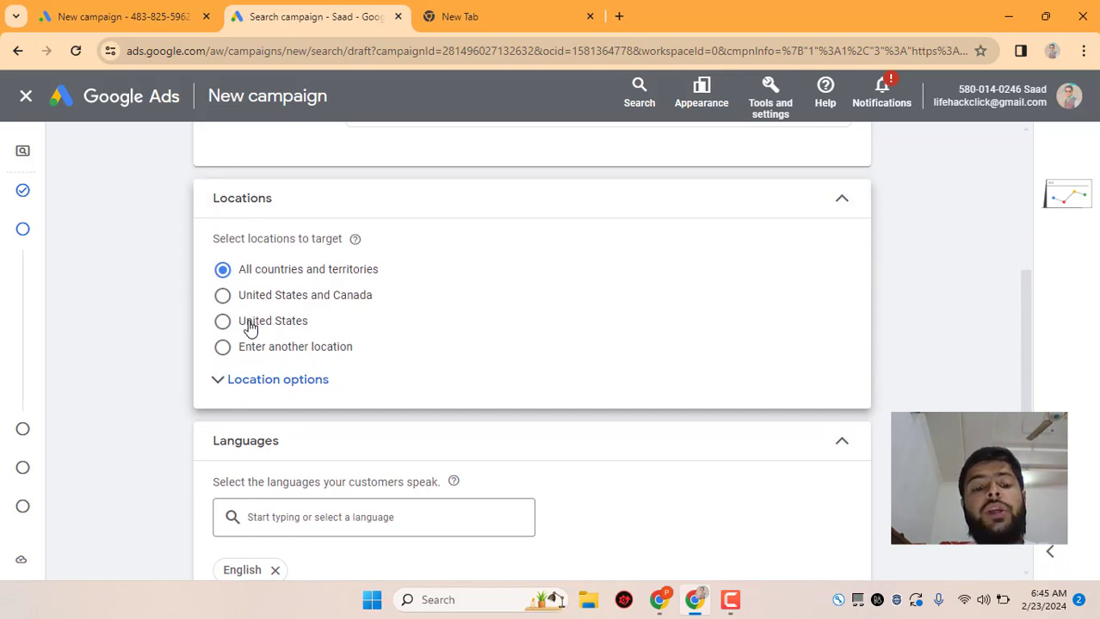
left_click(249, 326)
scroll(250, 326, "down", 1)
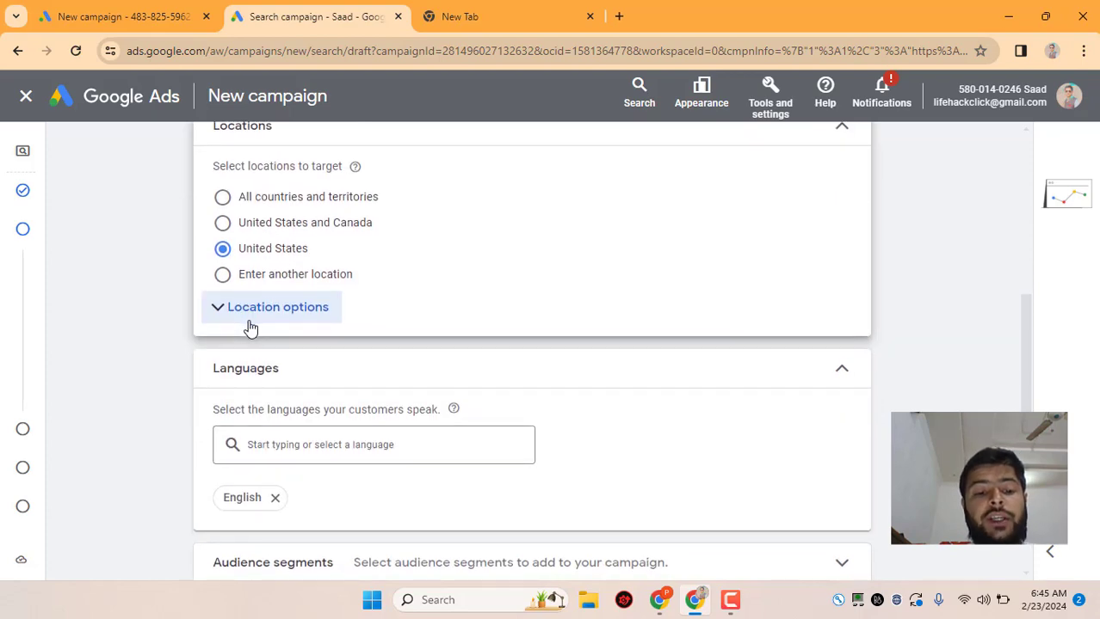
- Set the campaign's end date to Feb 23, 2024 and continue to the keywords and ads
scroll(249, 326, "down", 3)
scroll(249, 326, "down", 2)
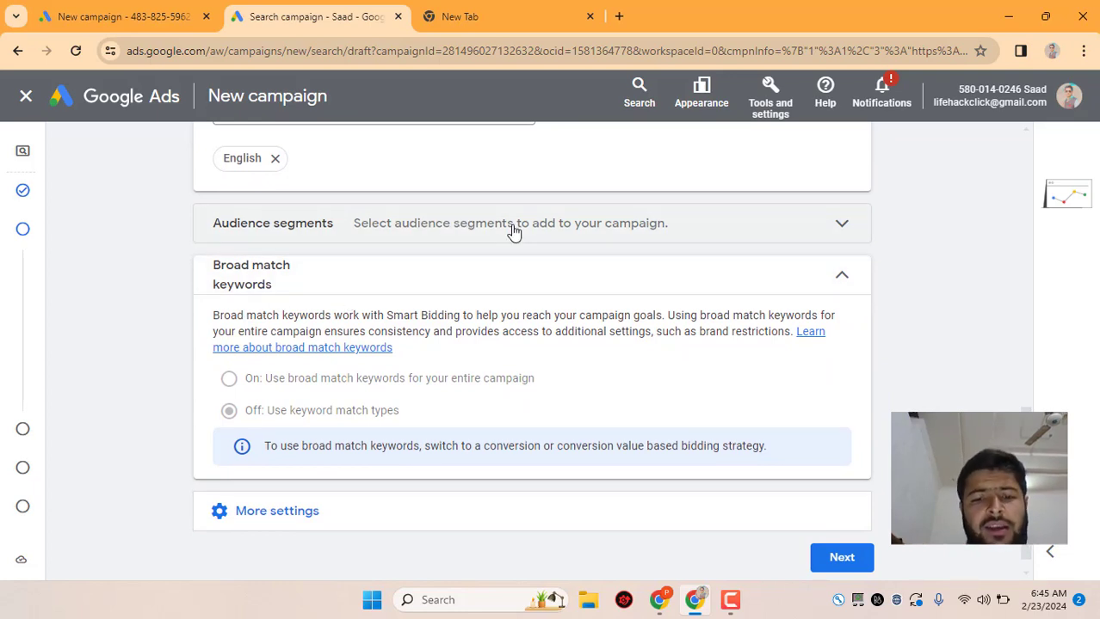
scroll(514, 232, "down", 1)
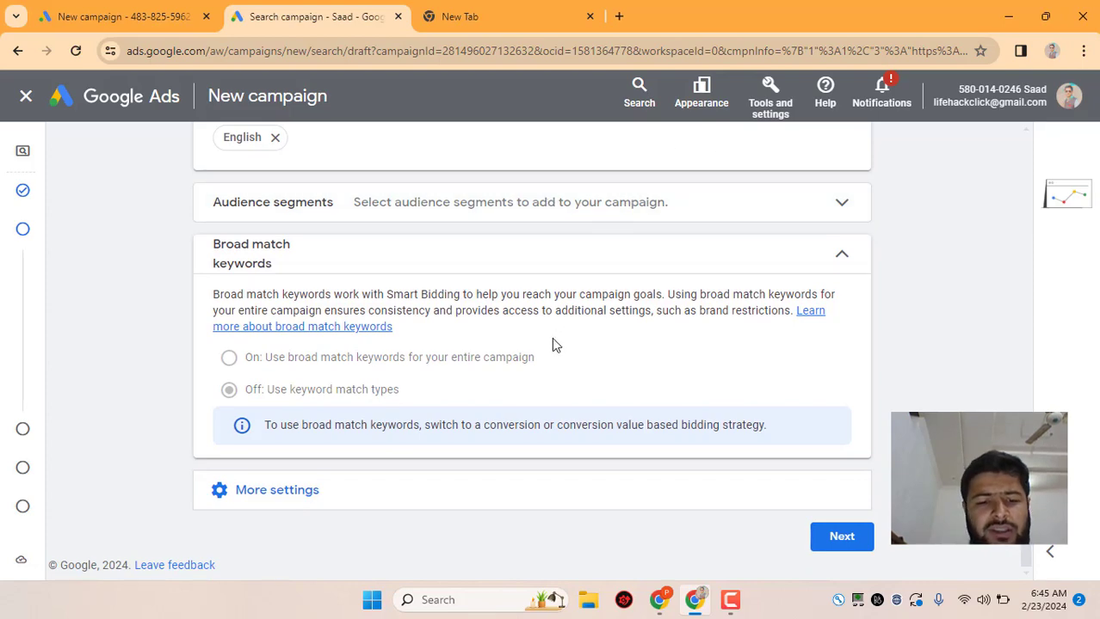
left_click(424, 504)
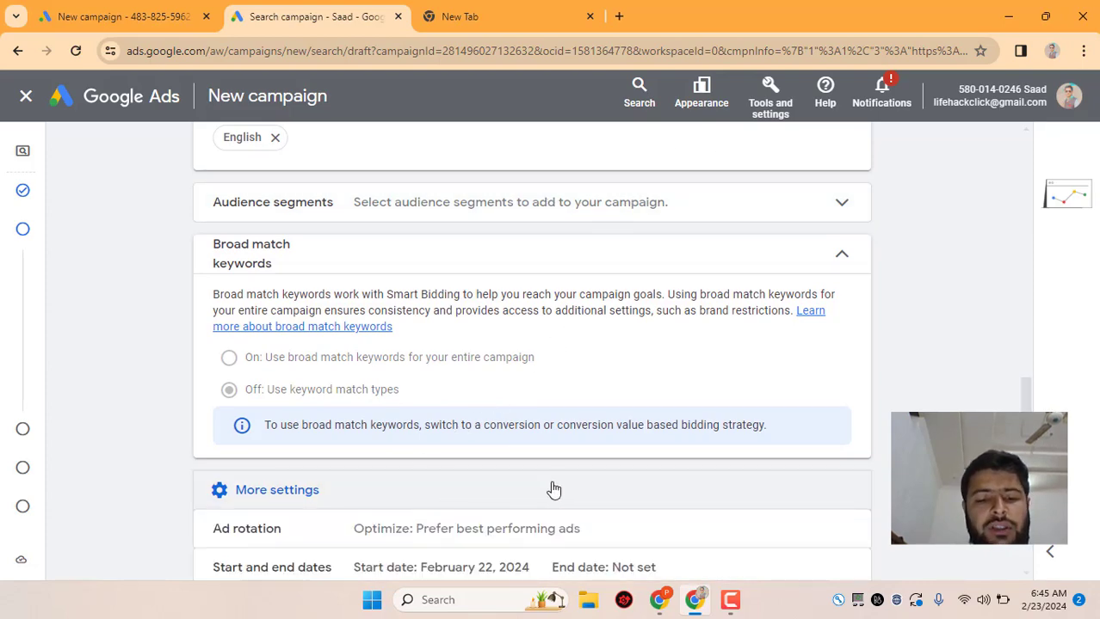
scroll(552, 489, "down", 2)
scroll(551, 488, "down", 1)
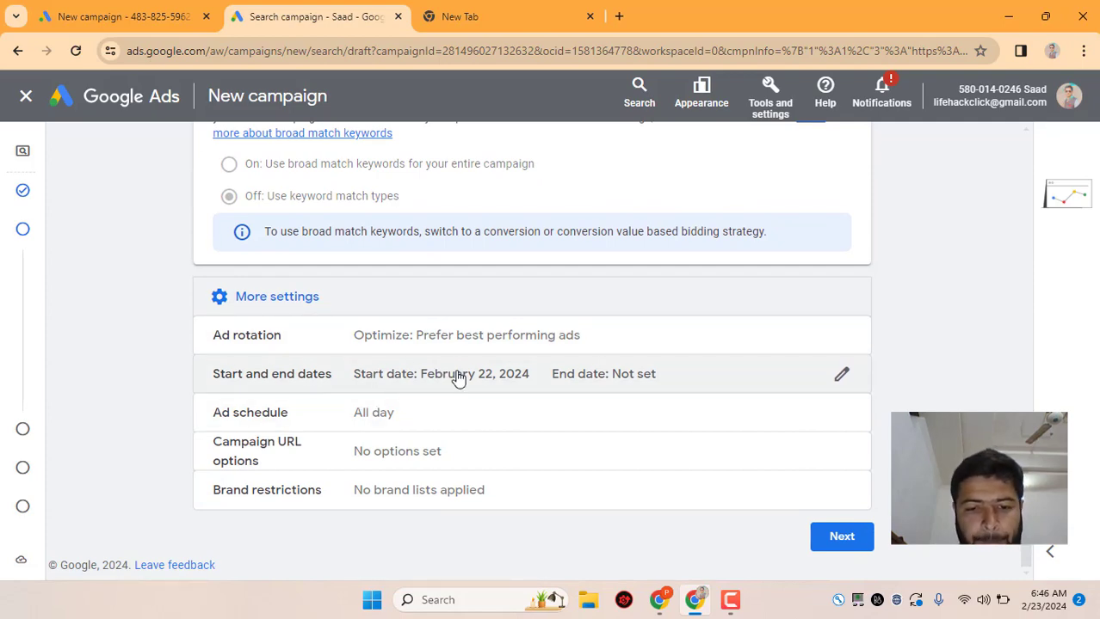
left_click(548, 382)
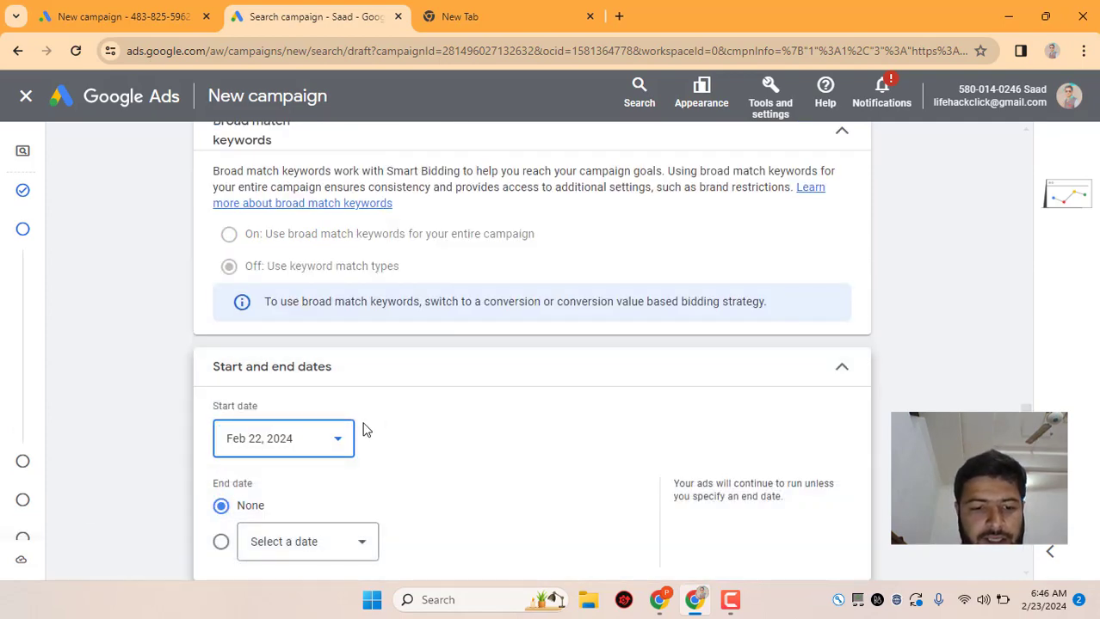
scroll(363, 426, "down", 2)
left_click(292, 431)
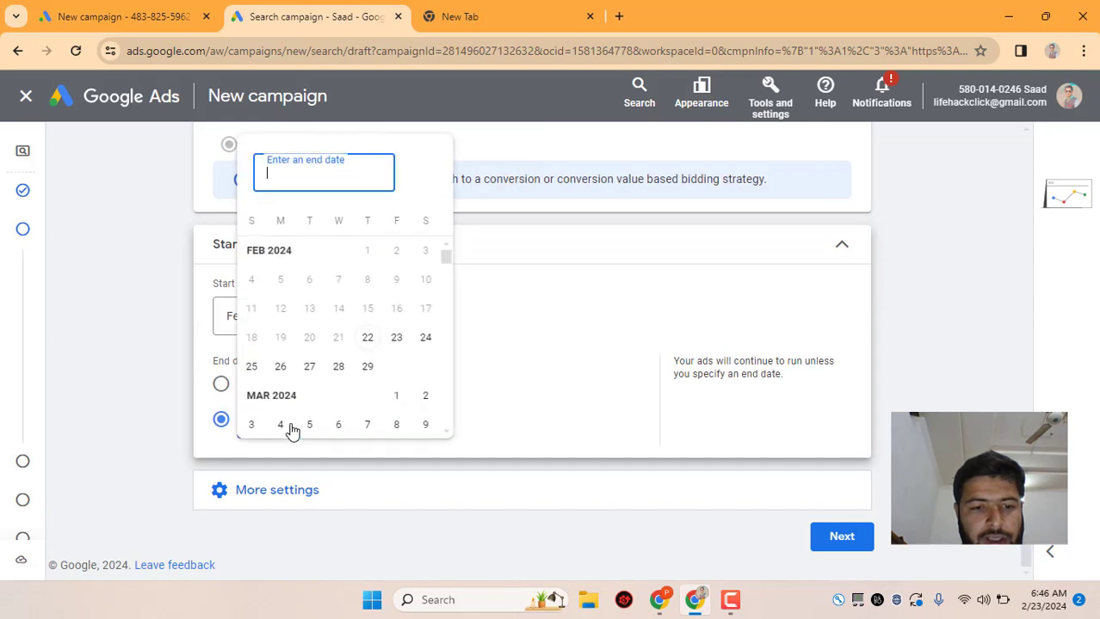
left_click(396, 340)
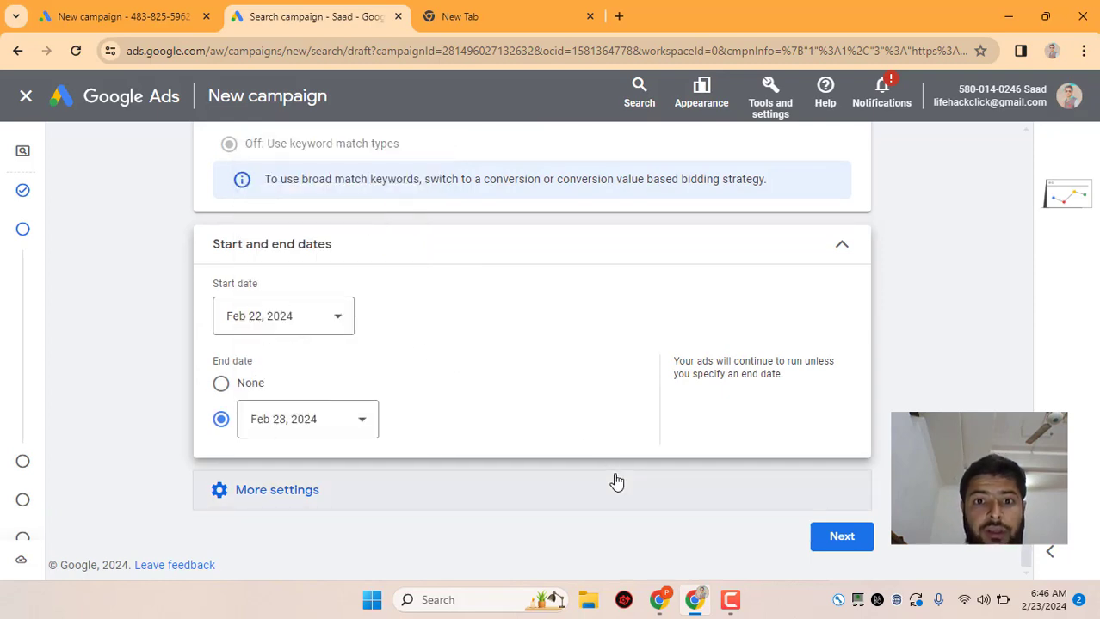
left_click(671, 495)
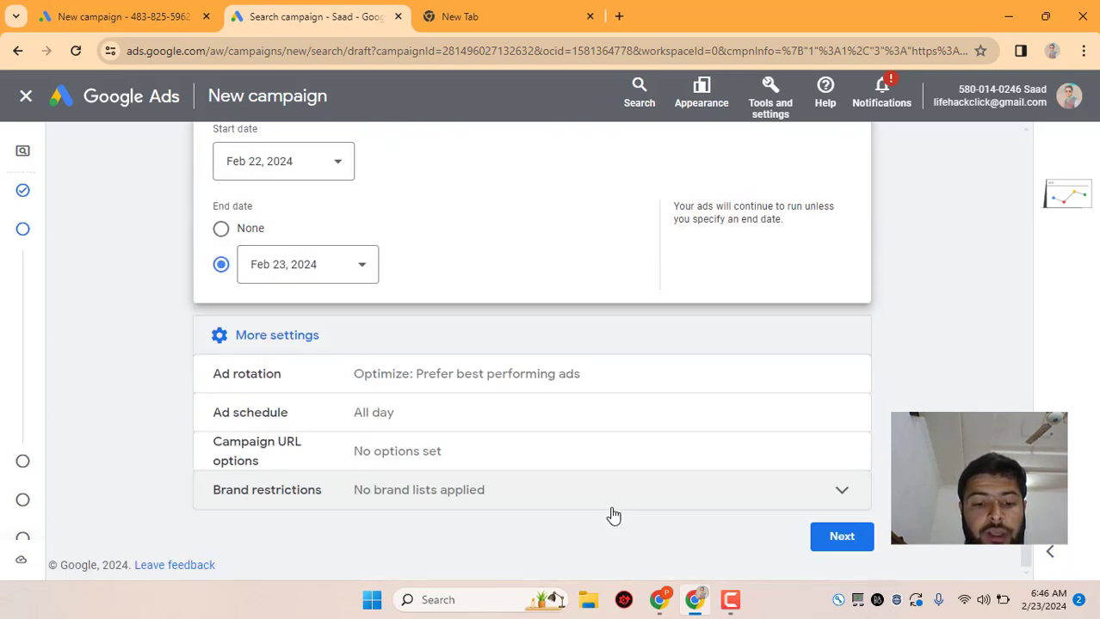
left_click(849, 549)
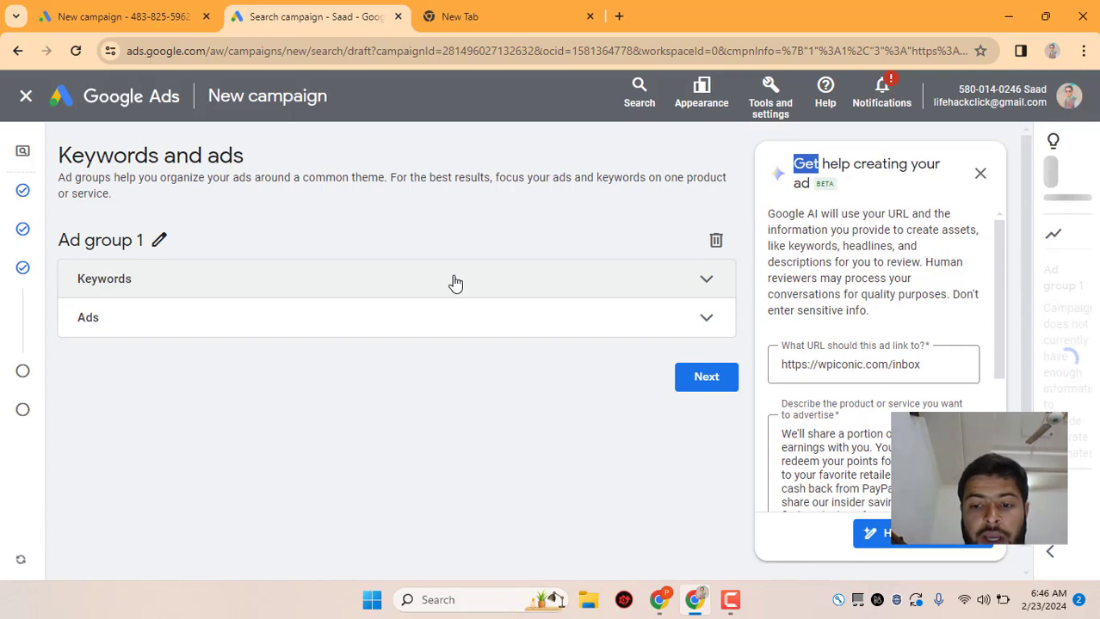
- Dismiss the AI ad-creation help and review the suggested keywords of Ad group 1
left_click(983, 175)
left_click(628, 284)
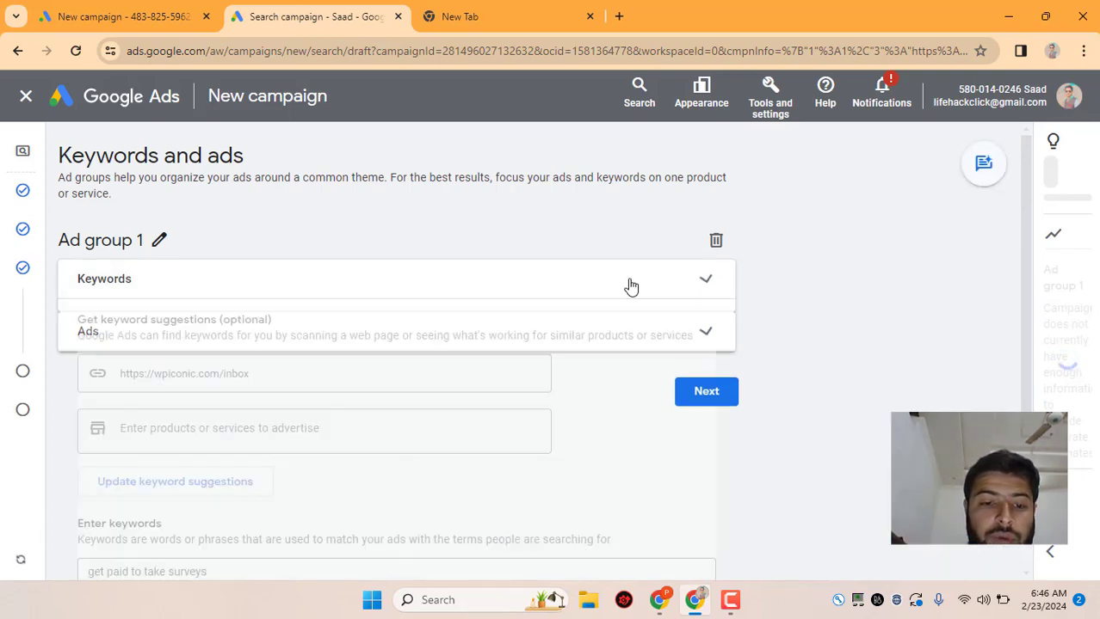
scroll(597, 294, "down", 2)
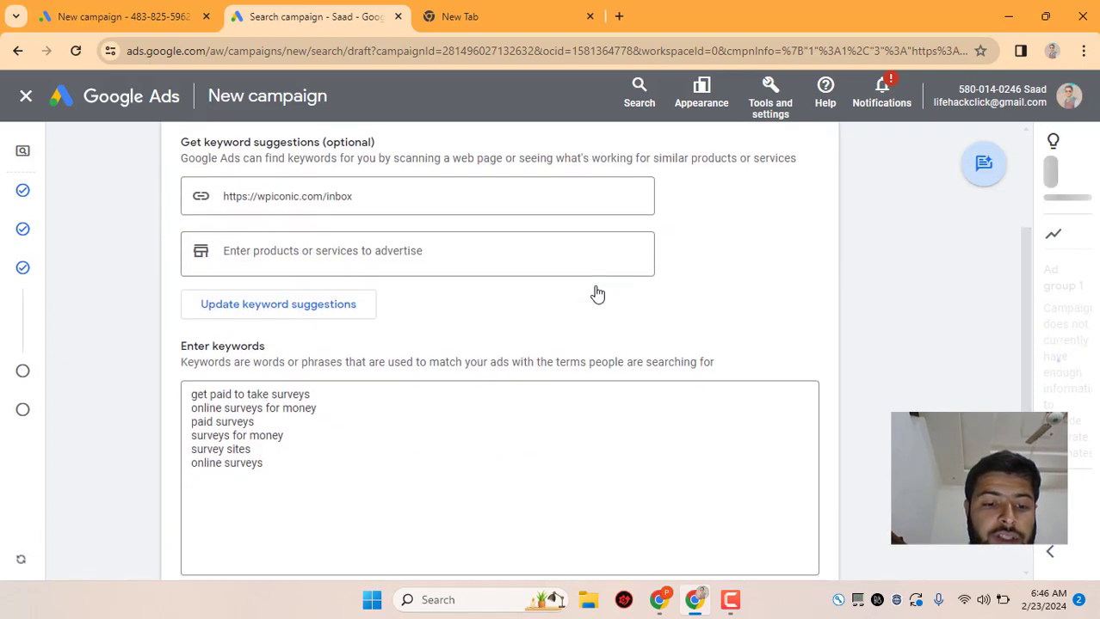
triple_click(351, 421)
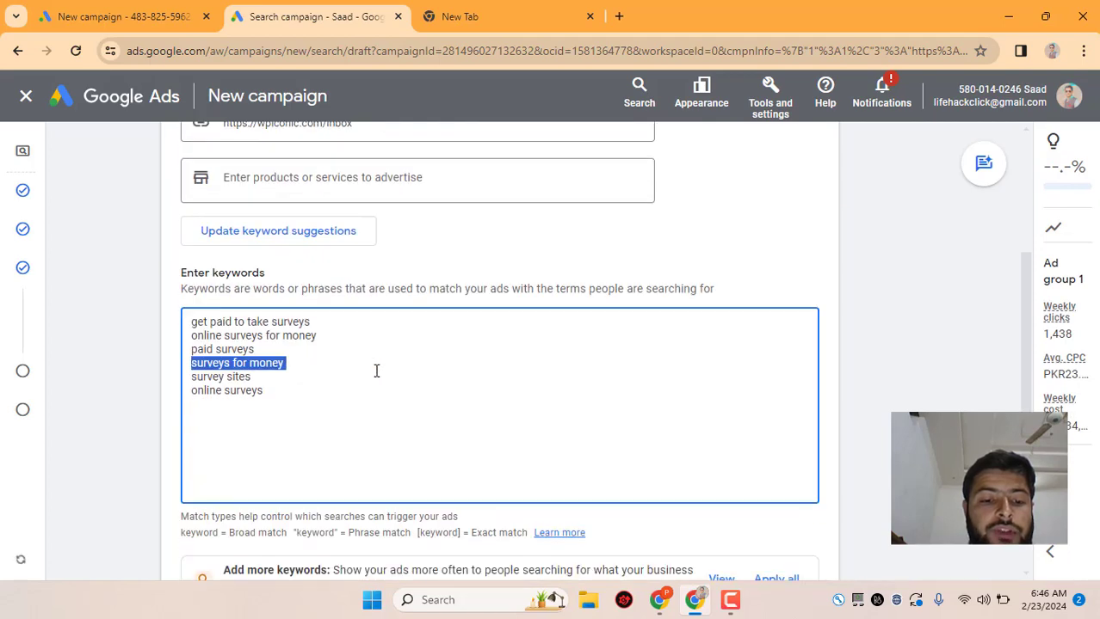
left_click(307, 372)
scroll(308, 372, "down", 3)
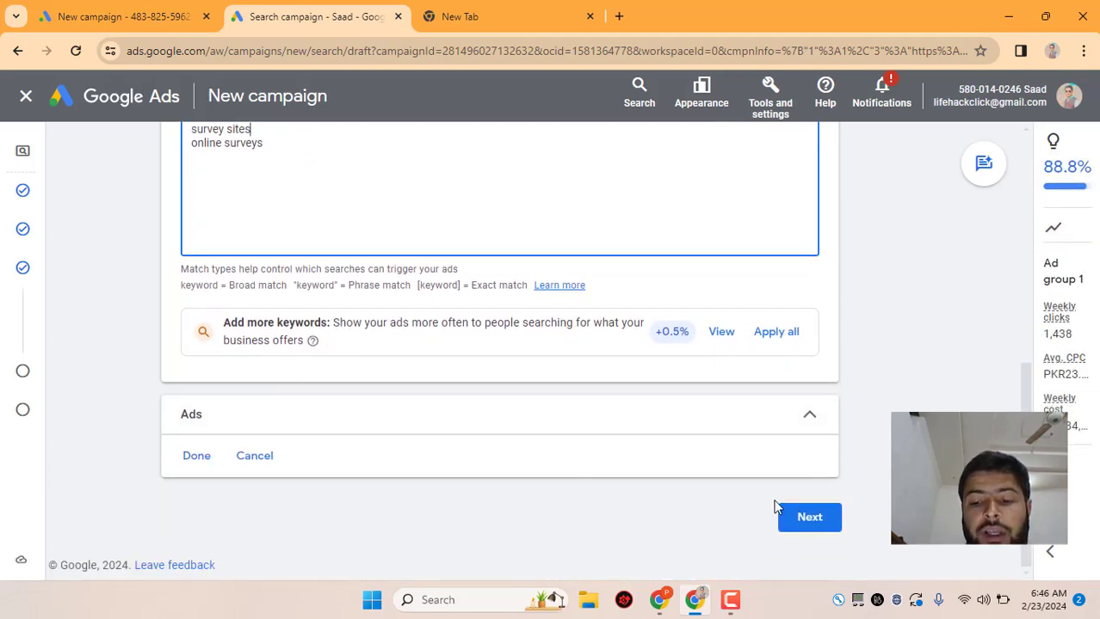
left_click(217, 457)
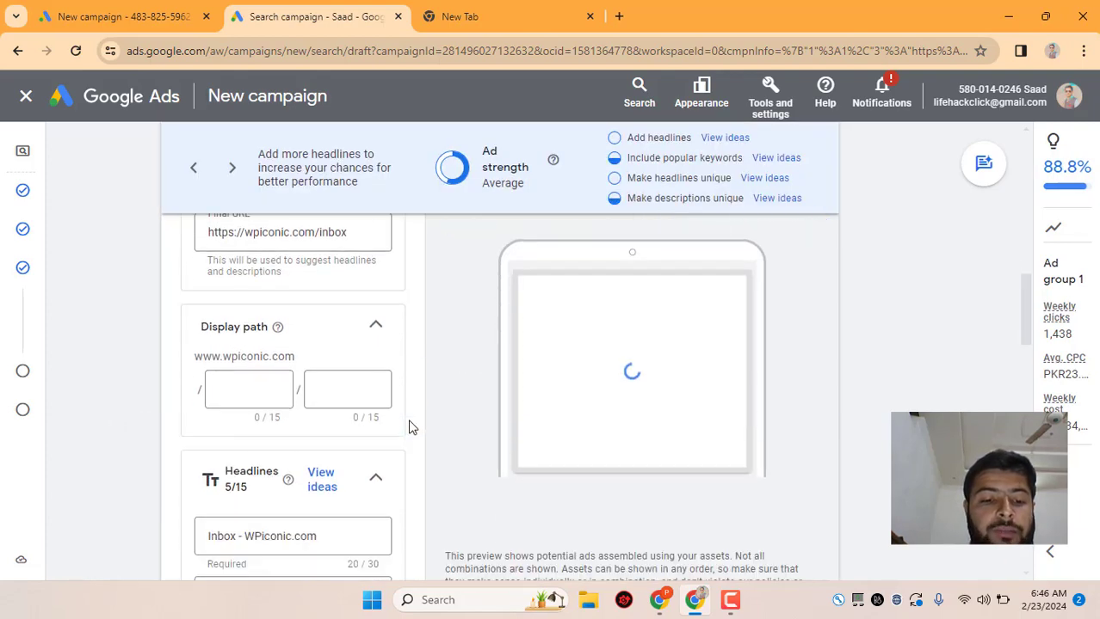
- Clear the ad's first headline, "Inbox - WPiconic.com"
scroll(286, 373, "down", 5)
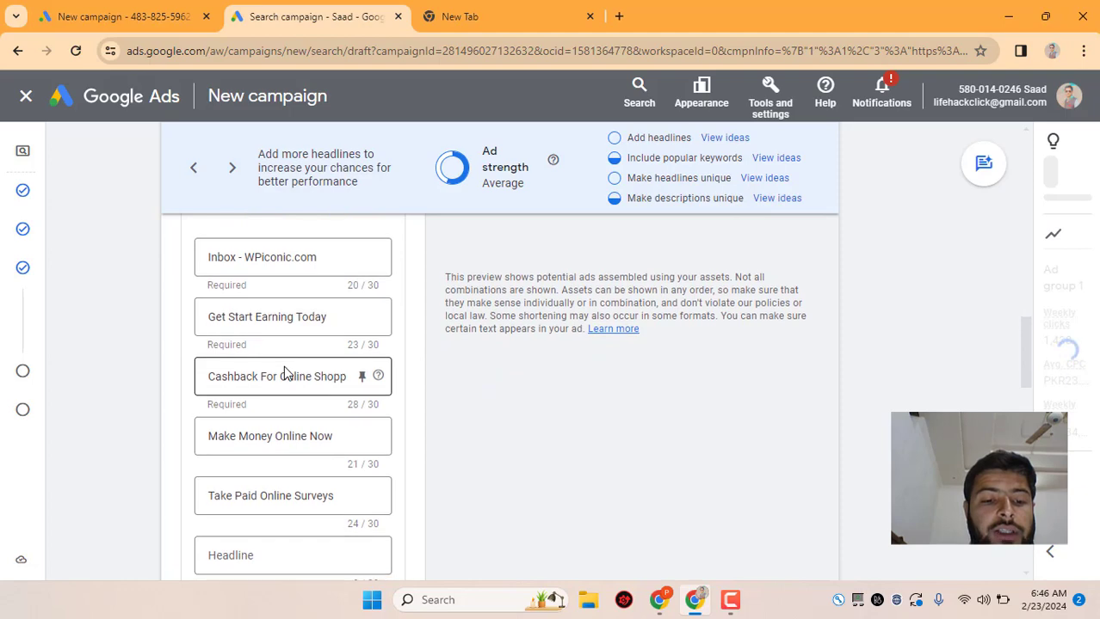
scroll(287, 373, "up", 1)
left_click(310, 315)
triple_click(302, 317)
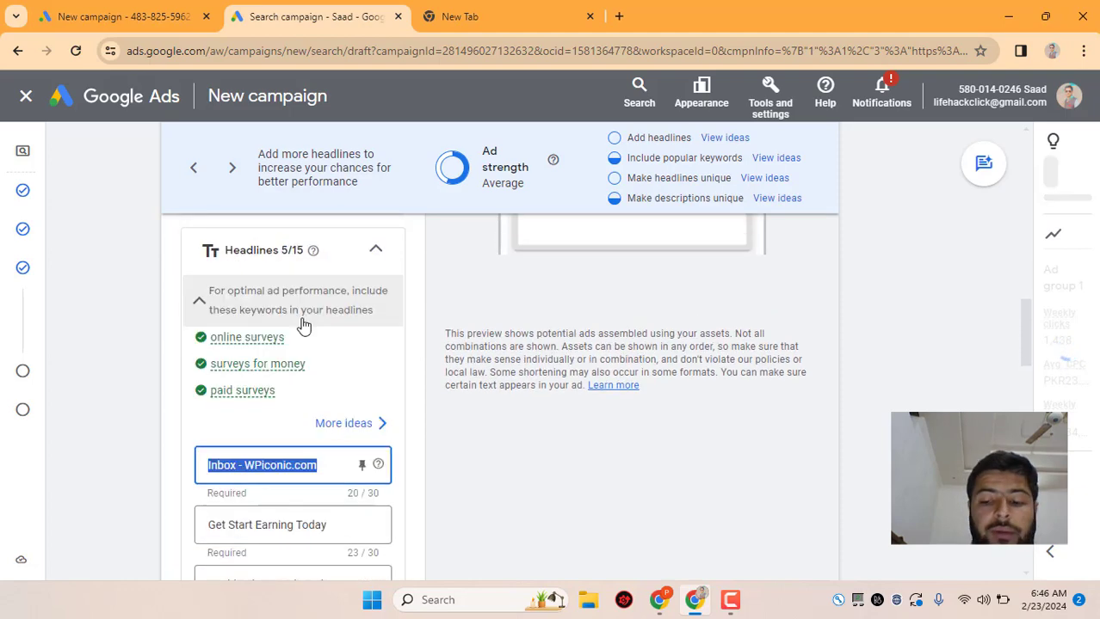
key("BackSpace")
scroll(299, 413, "down", 1)
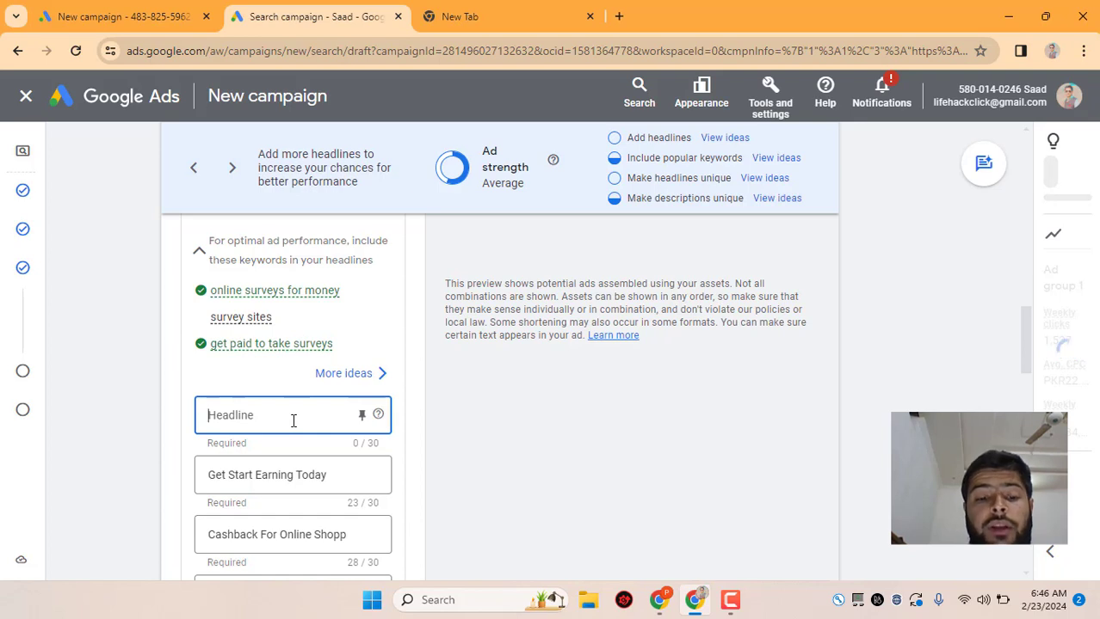
- Examine the ad's remaining headlines, its descriptions and the optional asset sections such as sitelinks and callouts
scroll(294, 420, "down", 1)
left_click(303, 410)
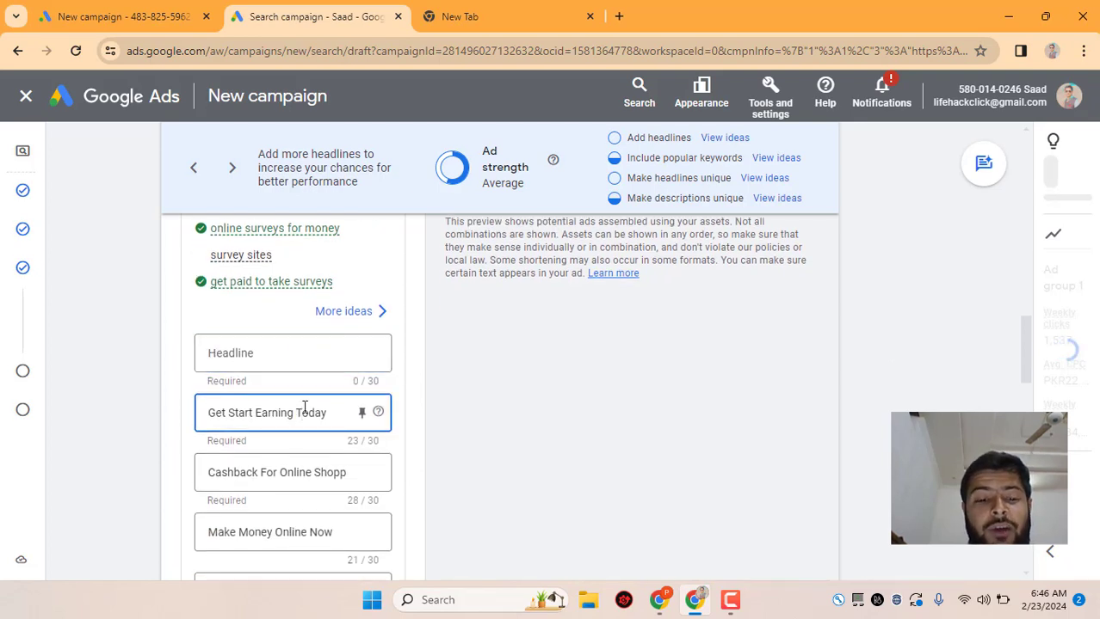
triple_click(261, 413)
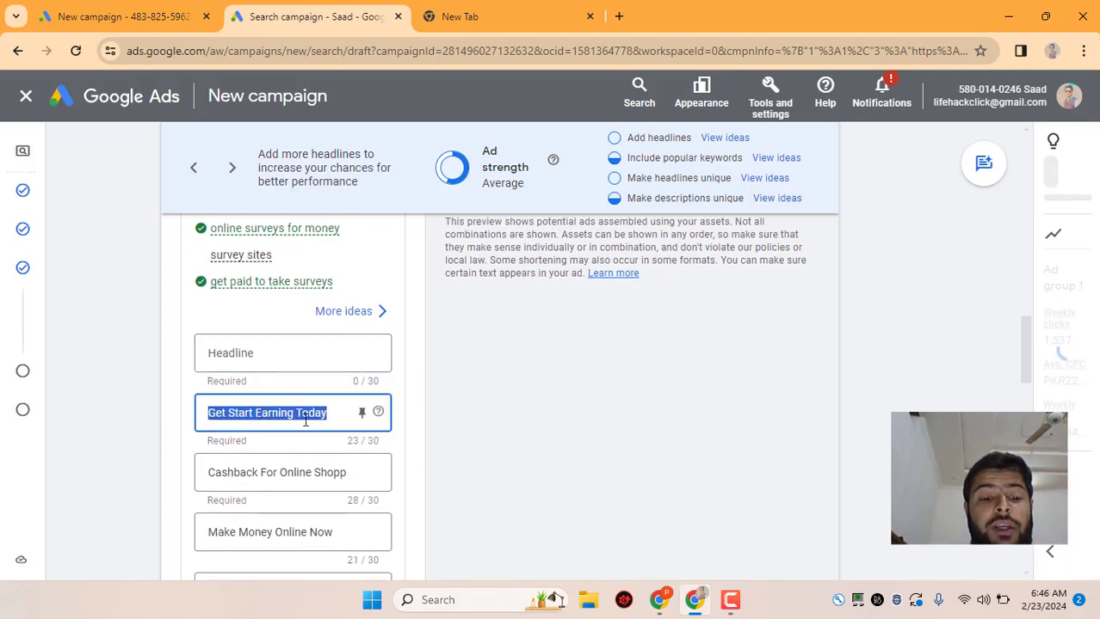
scroll(314, 430, "down", 2)
left_click(305, 341)
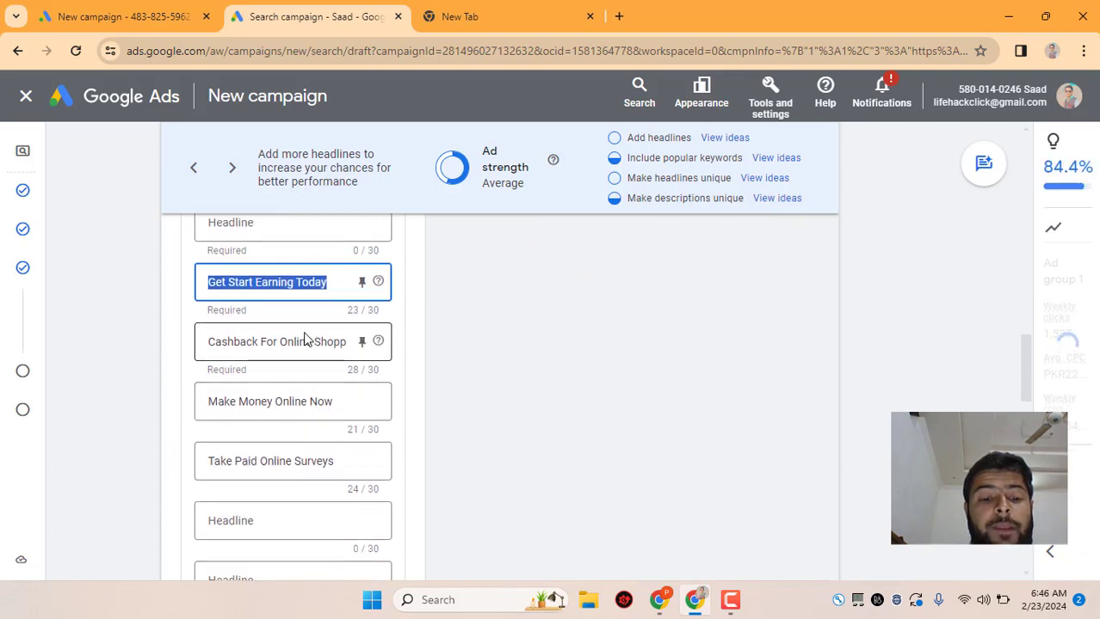
triple_click(276, 342)
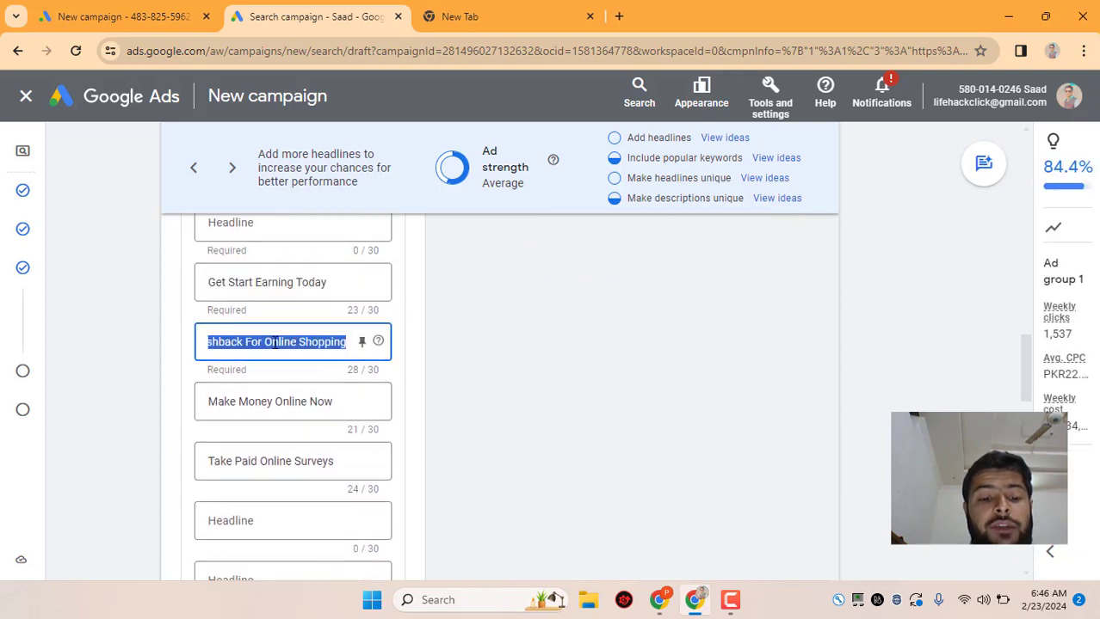
scroll(314, 386, "down", 2)
scroll(314, 386, "down", 5)
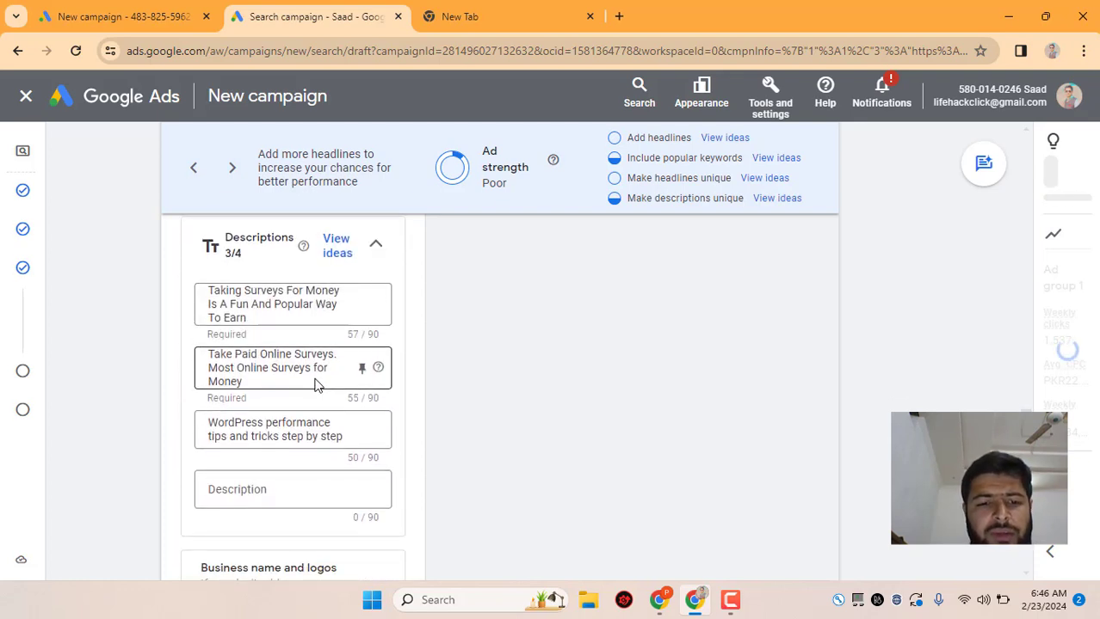
scroll(314, 385, "down", 4)
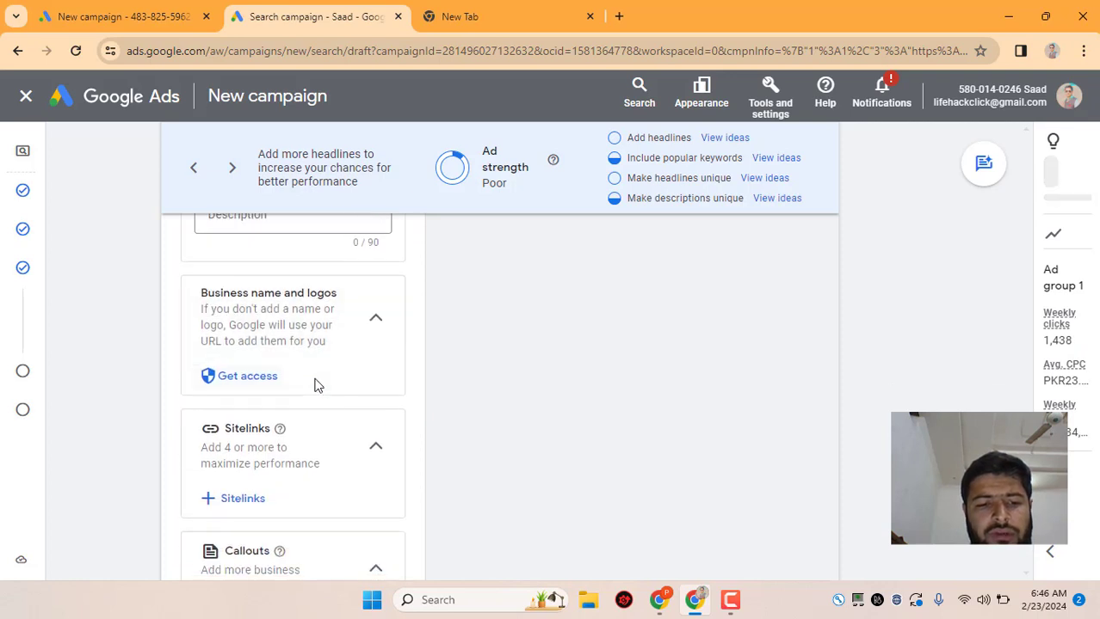
scroll(314, 386, "up", 2)
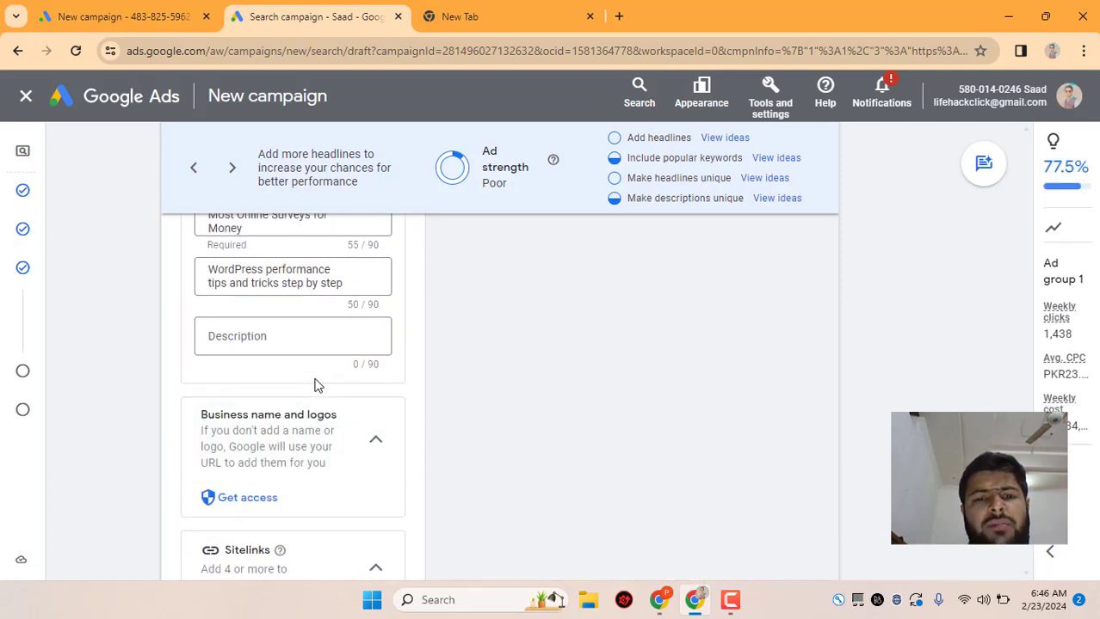
scroll(314, 385, "up", 1)
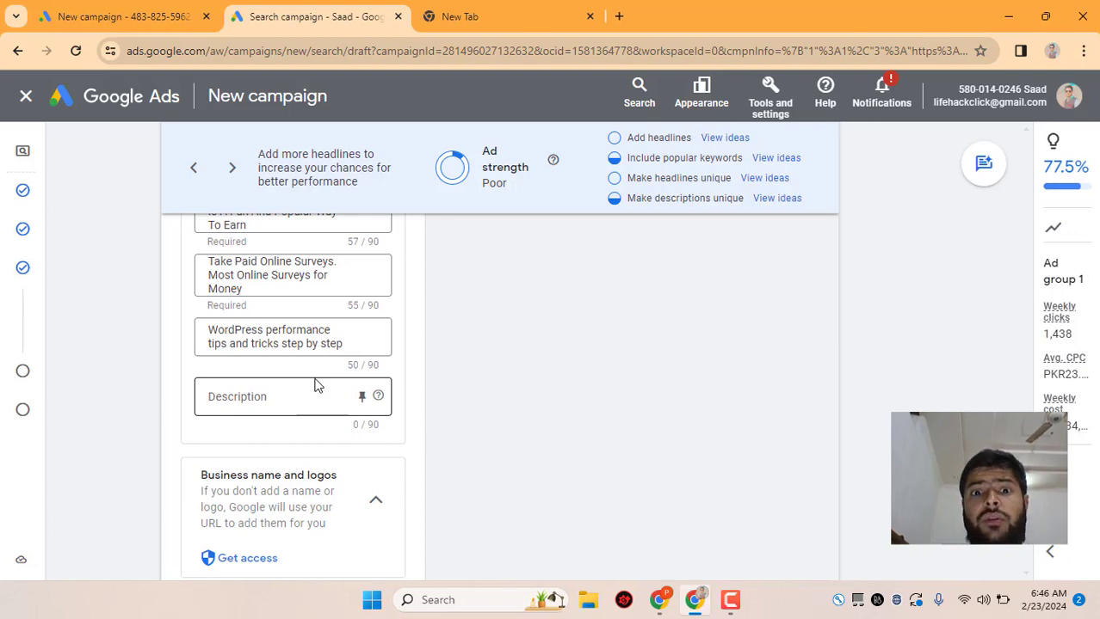
scroll(314, 386, "down", 6)
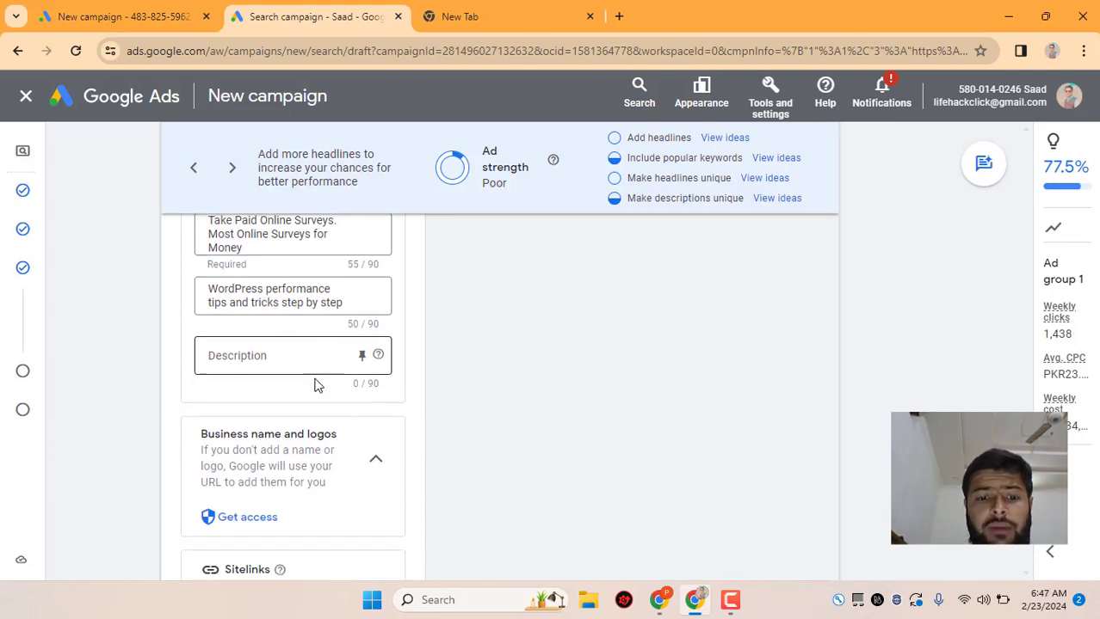
- Continue to the budget and set a custom average daily budget of PKR 7,500 for the campaign
left_click(808, 518)
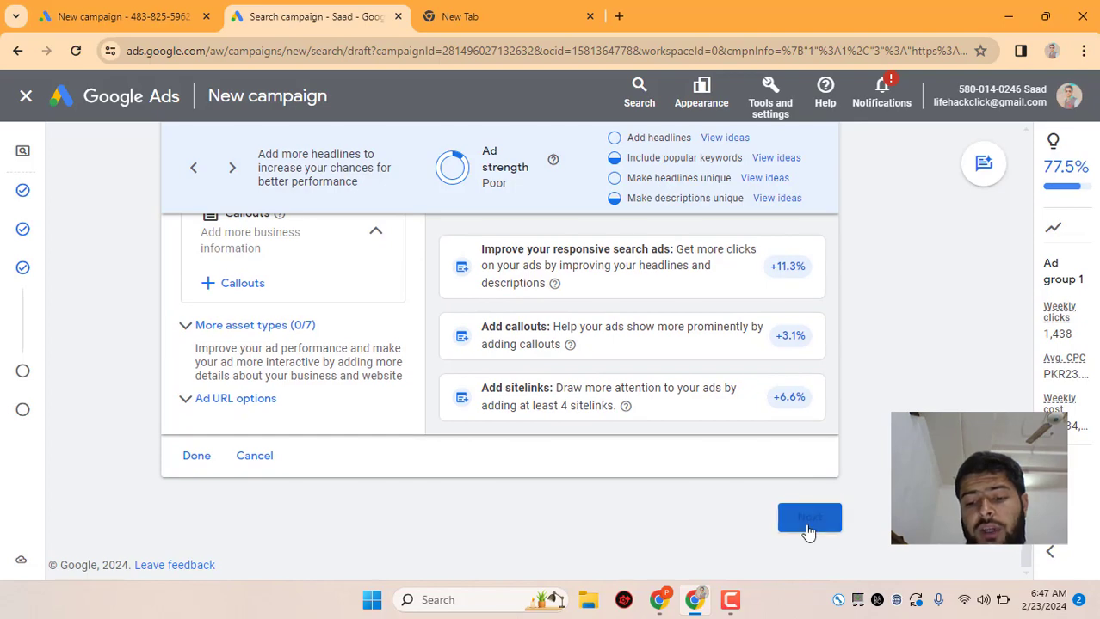
scroll(576, 430, "down", 3)
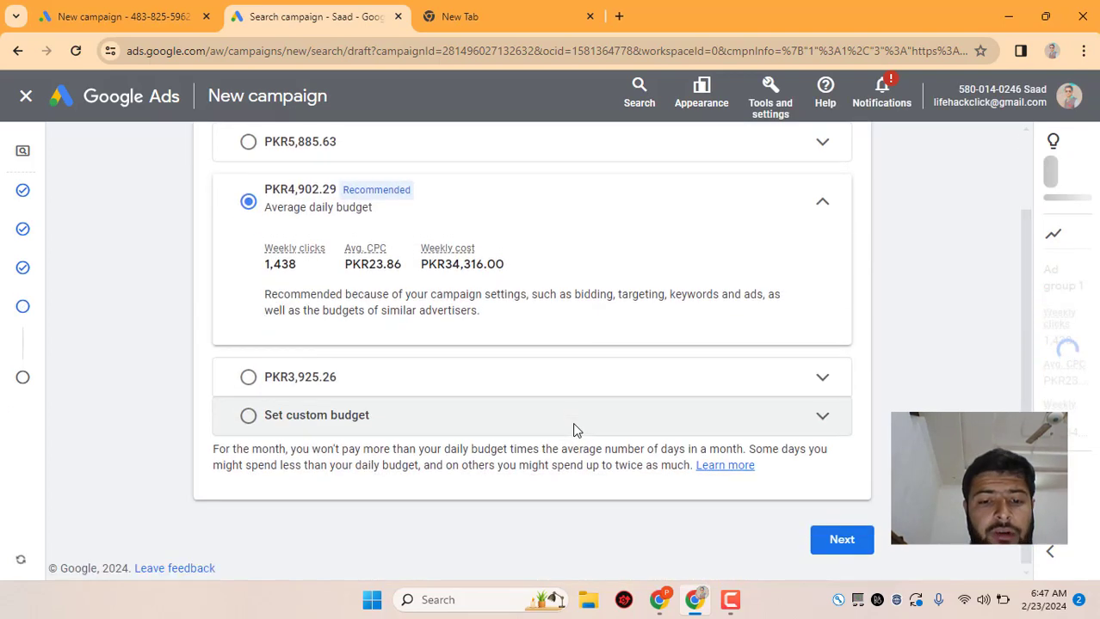
scroll(576, 430, "up", 1)
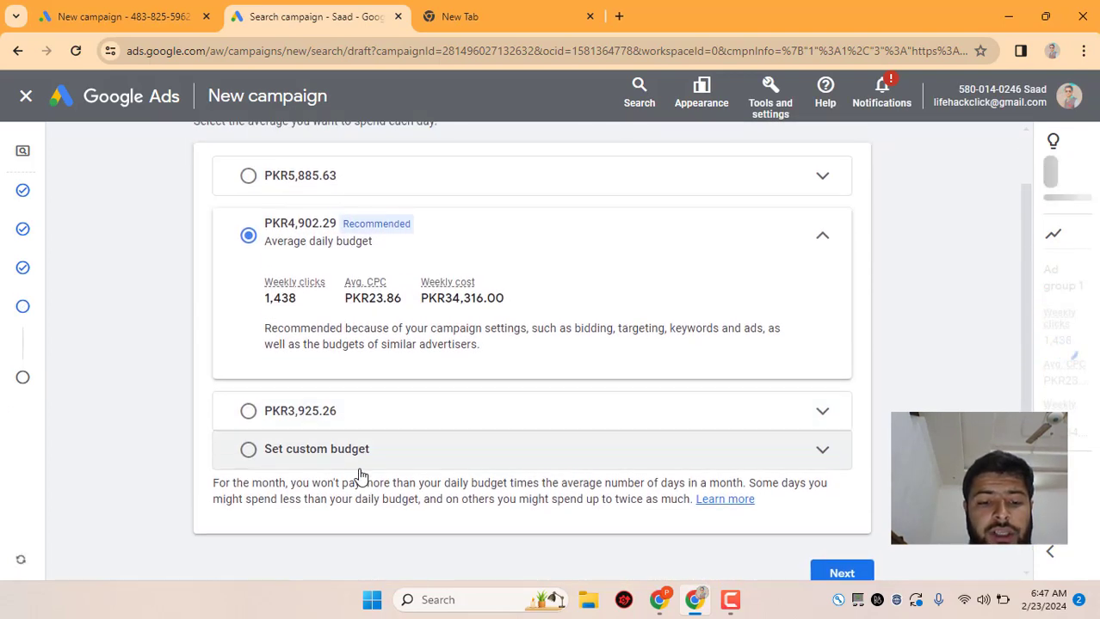
left_click(371, 453)
left_click(315, 380)
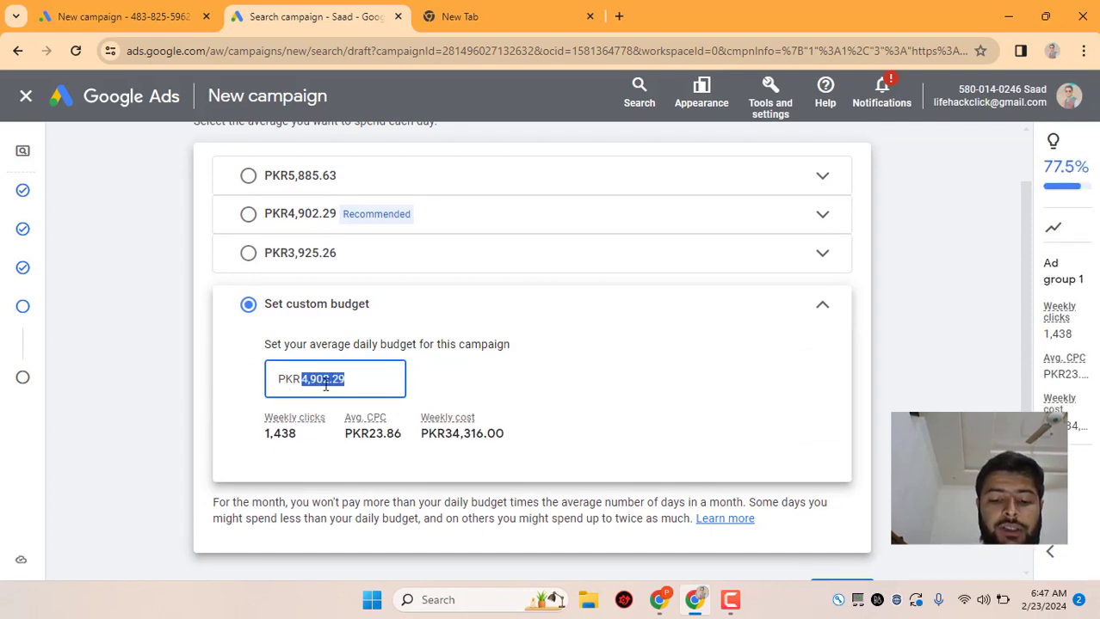
type("7,")
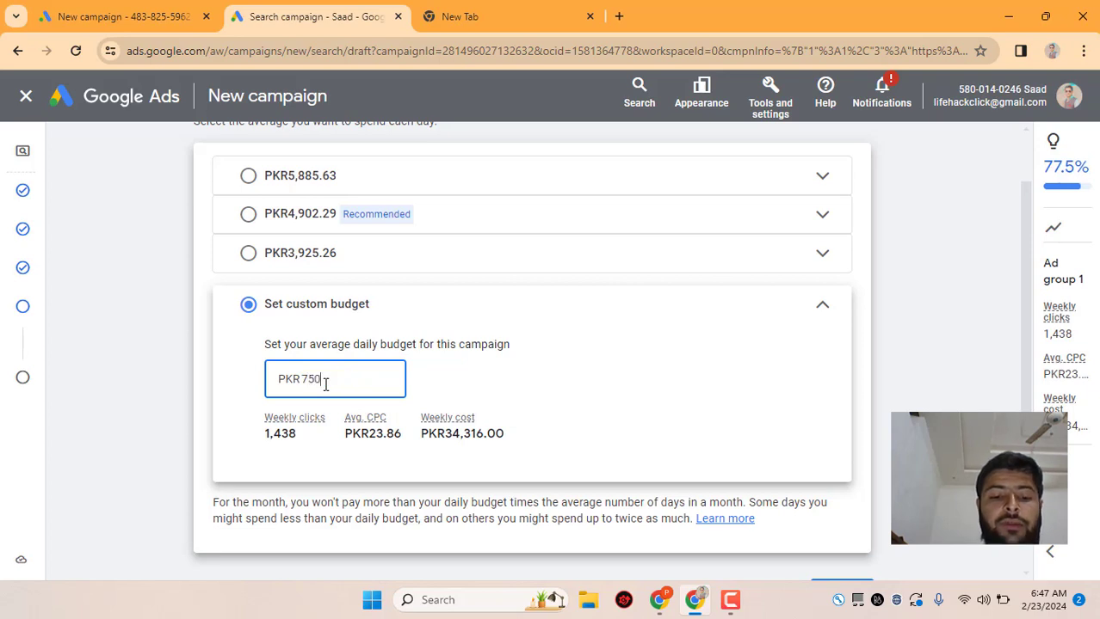
type("500")
left_click(504, 428)
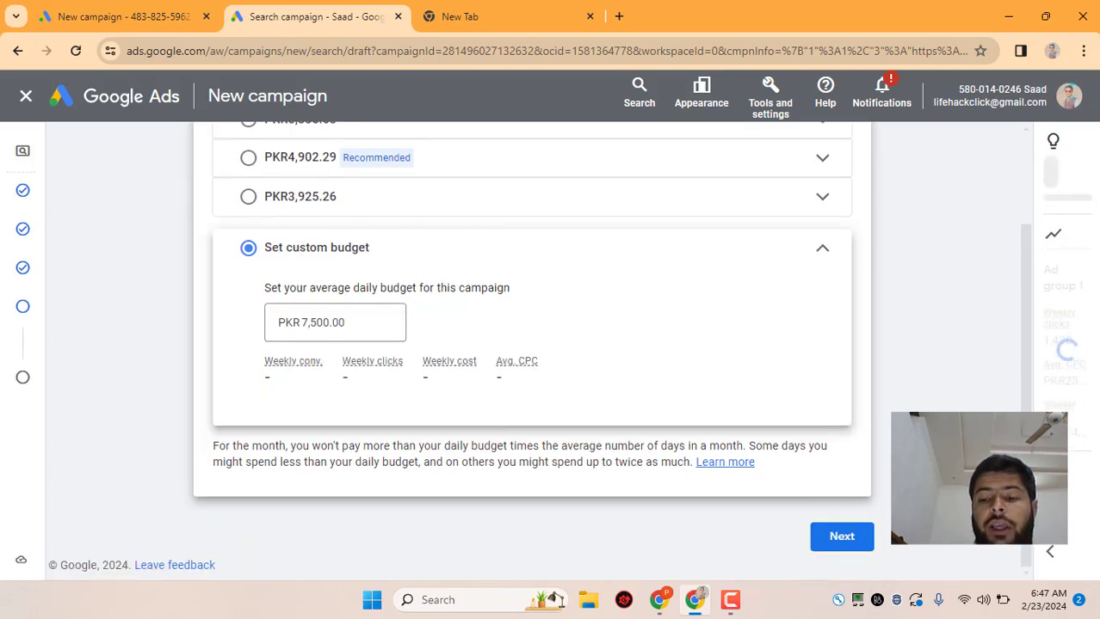
- Expand the campaign estimates and check the weekly clicks for Ad group 1
scroll(996, 356, "up", 2)
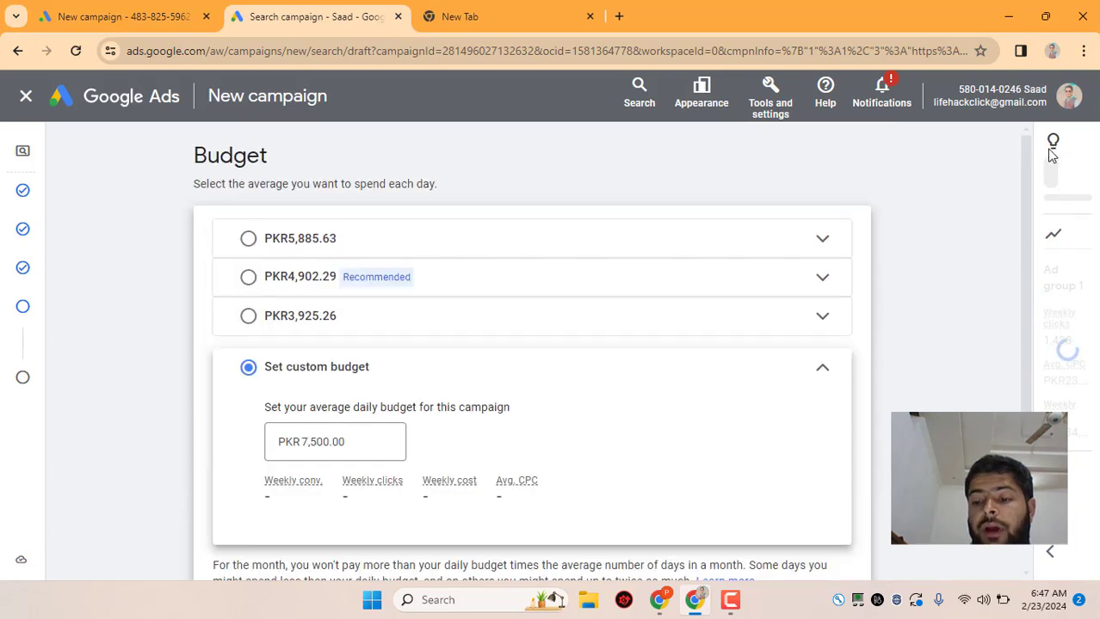
left_click(1051, 554)
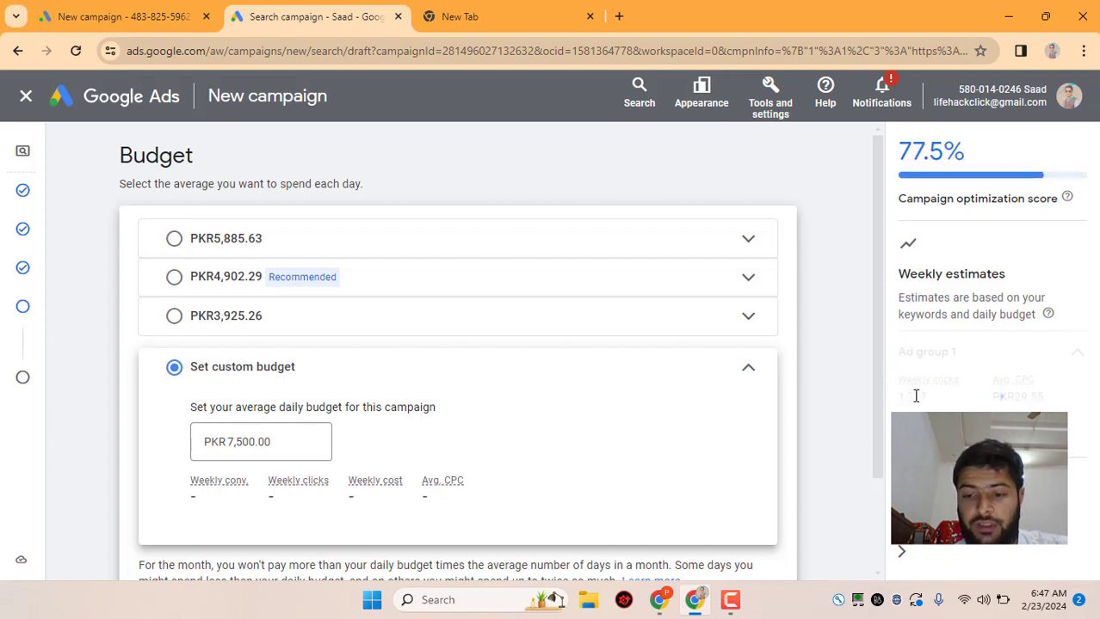
double_click(914, 397)
left_click(930, 400)
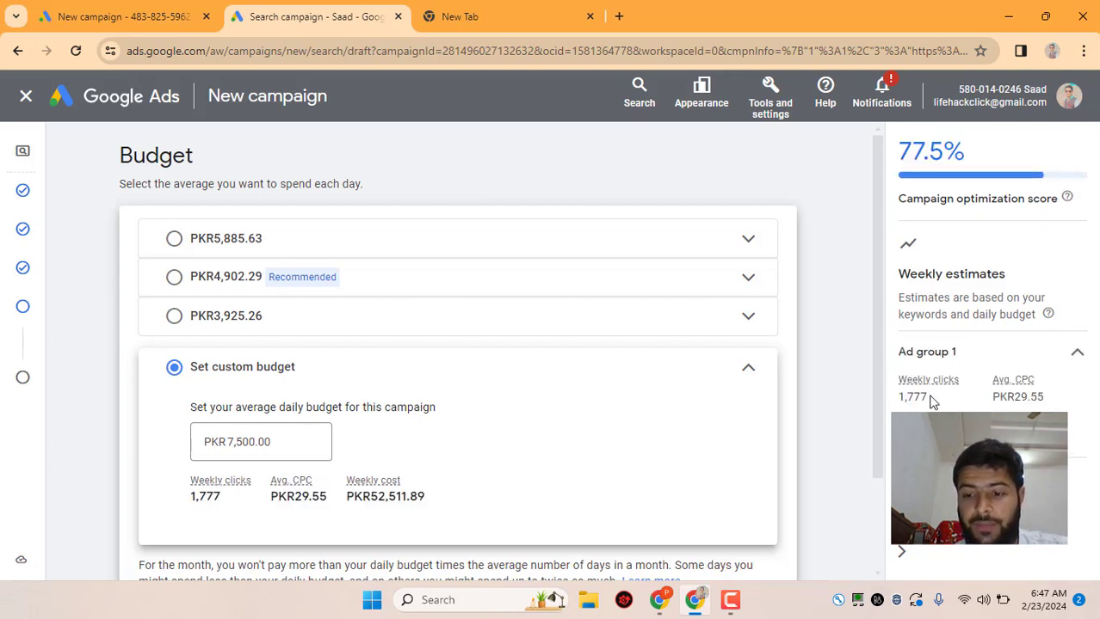
- Check the estimated weekly clicks and average CPC for Ad group 1 under the custom budget
double_click(905, 394)
left_click(1017, 395)
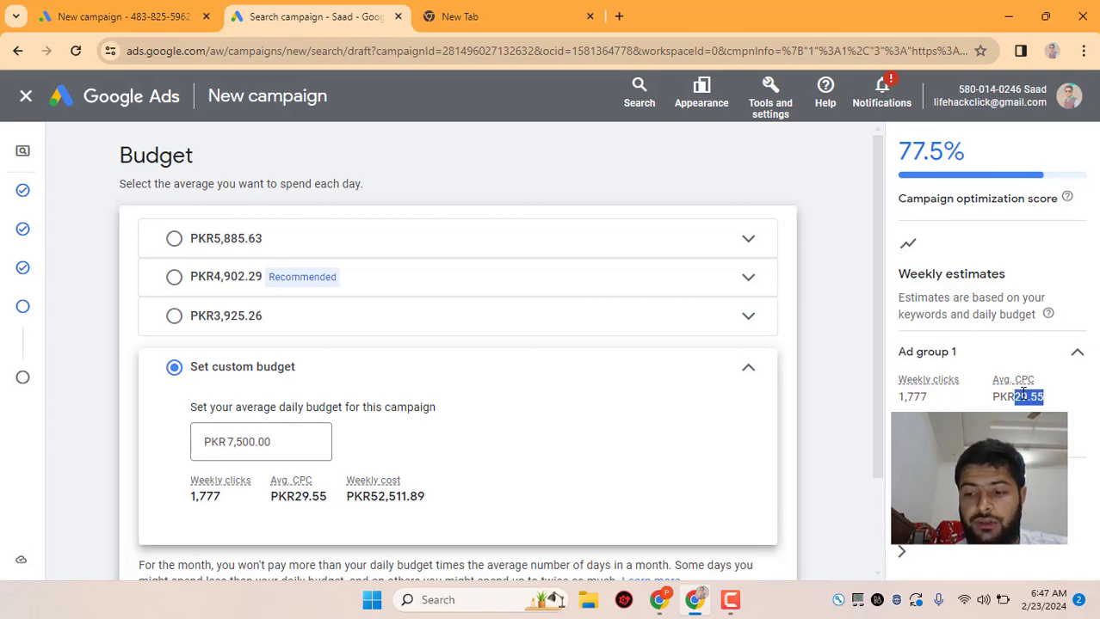
double_click(1024, 392)
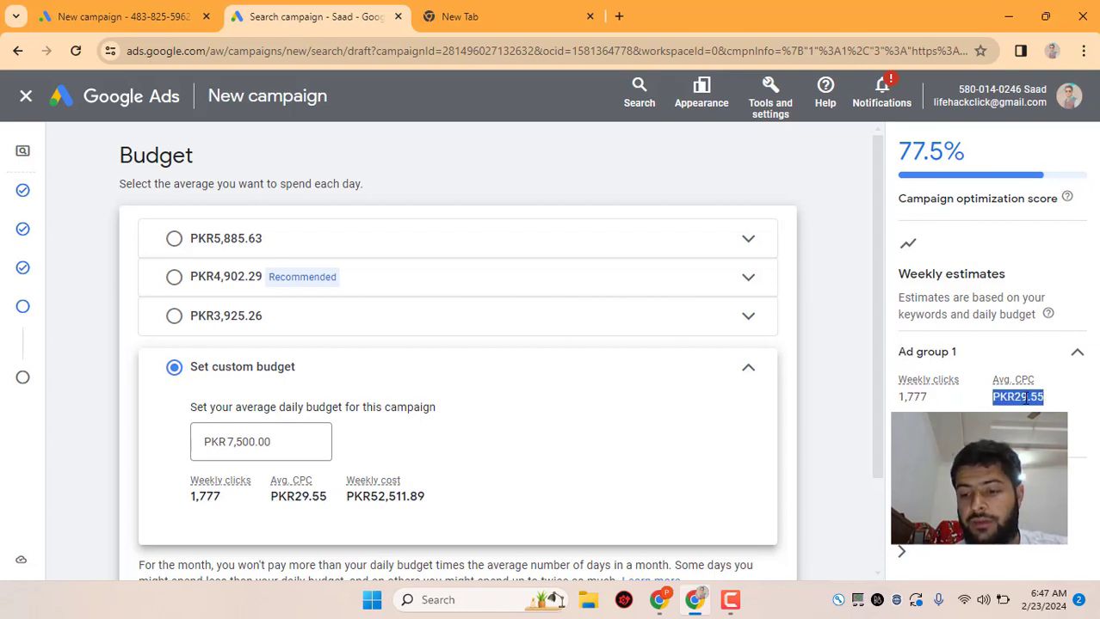
left_click(1001, 406)
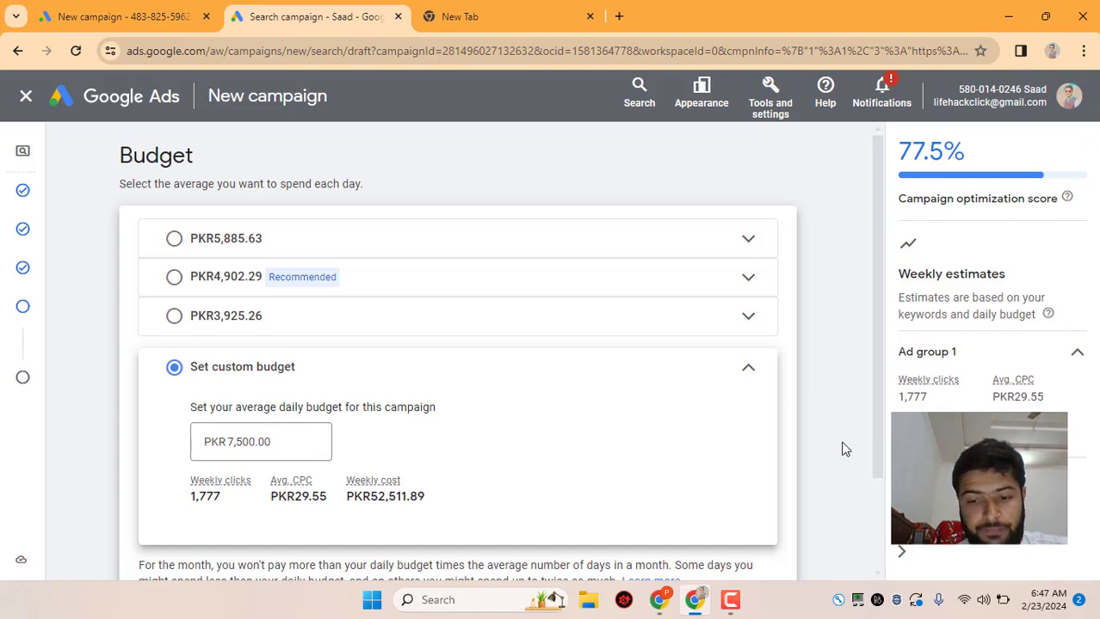
- Continue from the budget to the campaign's final review page
scroll(822, 452, "down", 2)
left_click(761, 541)
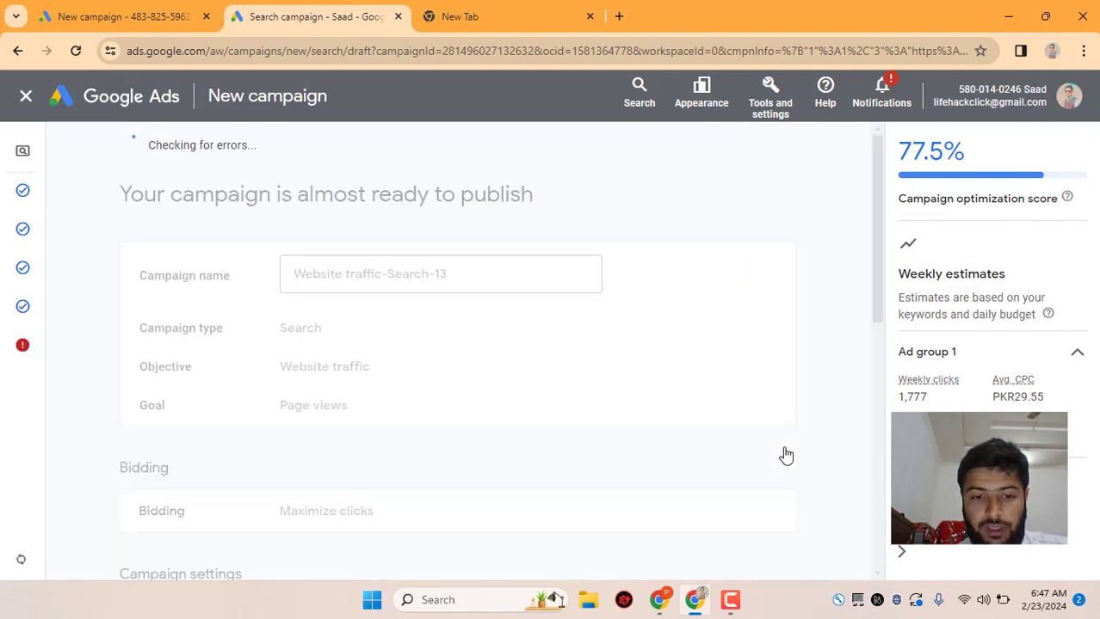
scroll(785, 455, "down", 7)
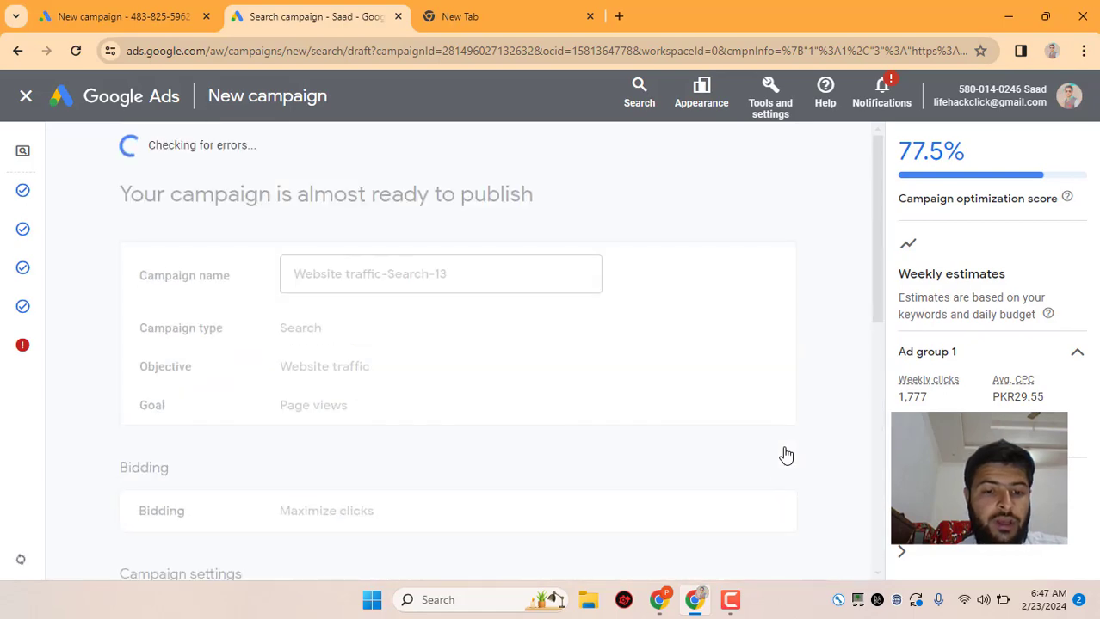
scroll(786, 455, "down", 7)
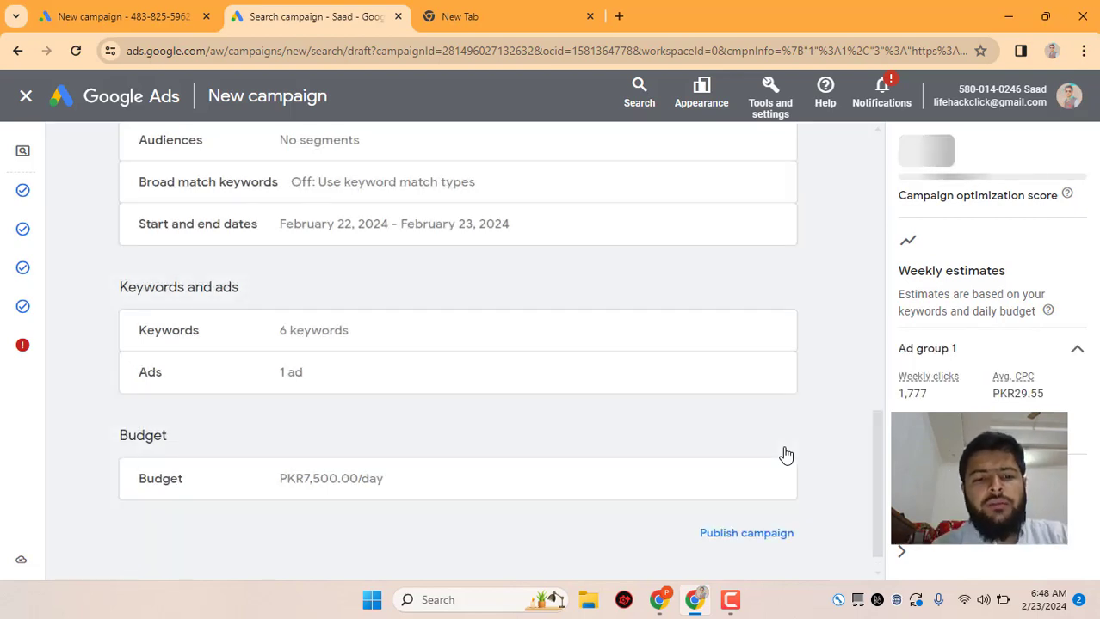
- Examine the campaign summary, including bidding, networks, locations, languages, dates, keywords and ads, and budget
scroll(786, 456, "up", 1)
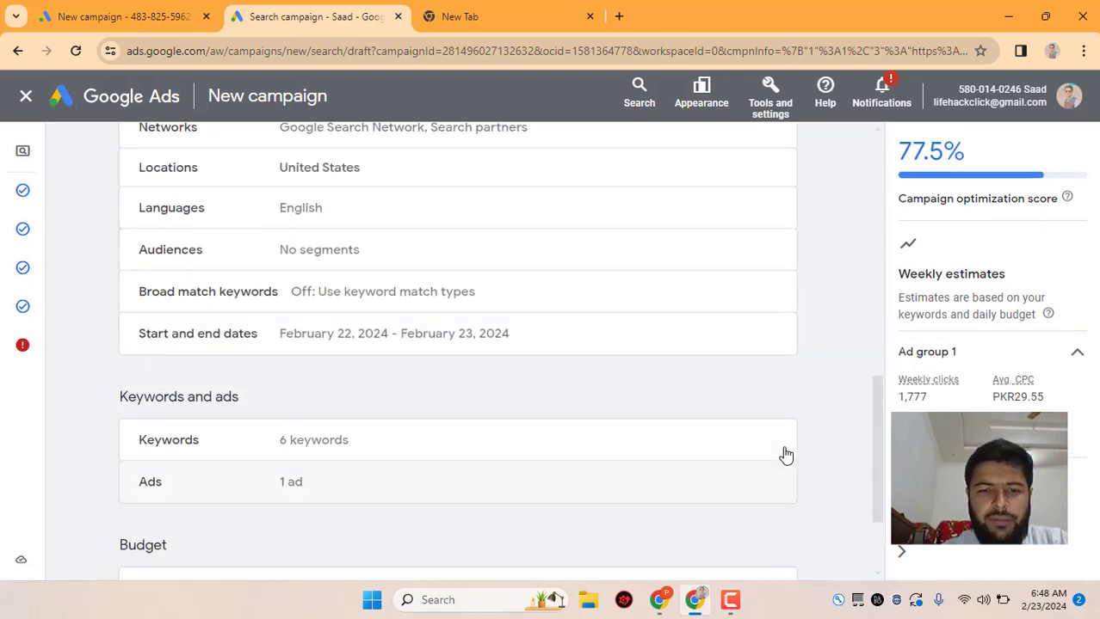
scroll(785, 456, "up", 2)
scroll(786, 456, "down", 1)
scroll(786, 456, "up", 1)
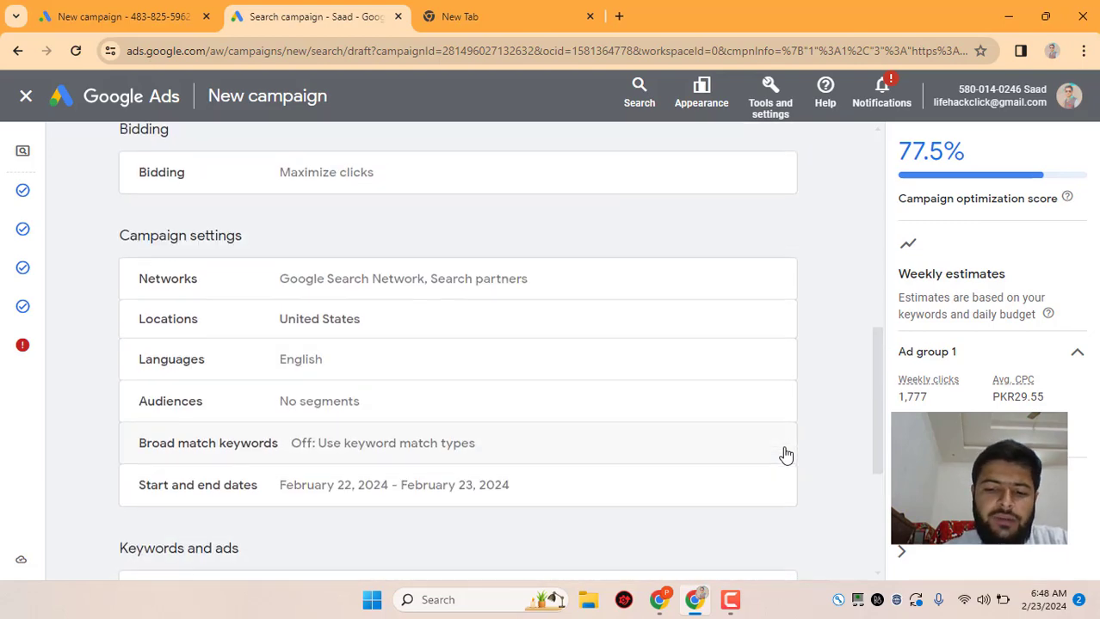
scroll(786, 456, "down", 3)
scroll(744, 458, "up", 5)
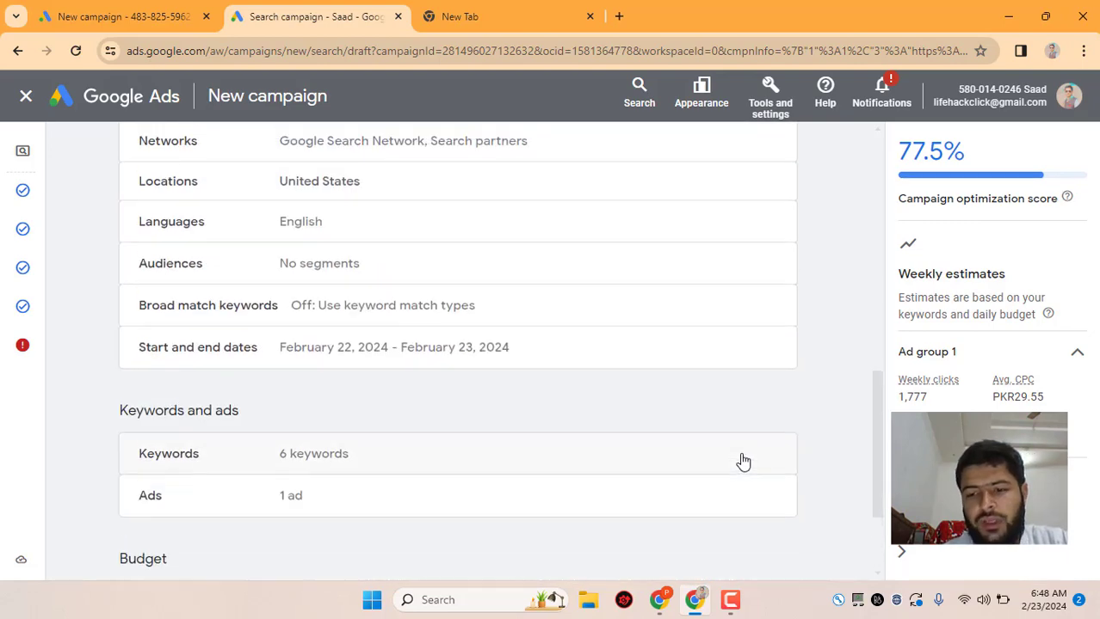
scroll(743, 460, "down", 1)
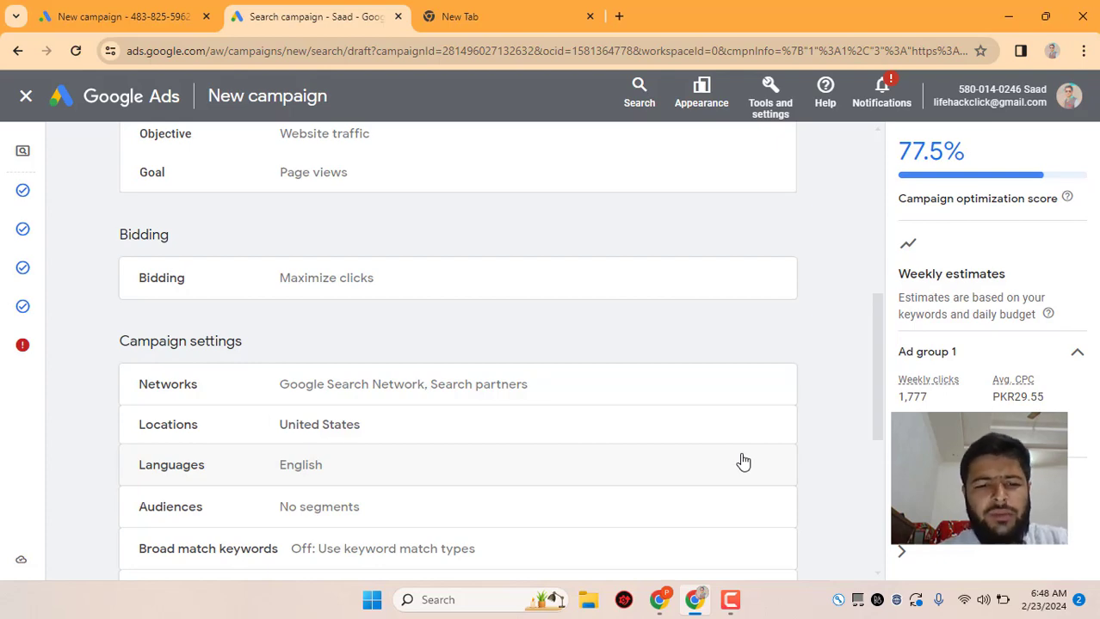
- Browse the optimization recommendations on the campaign's review page
scroll(560, 340, "up", 4)
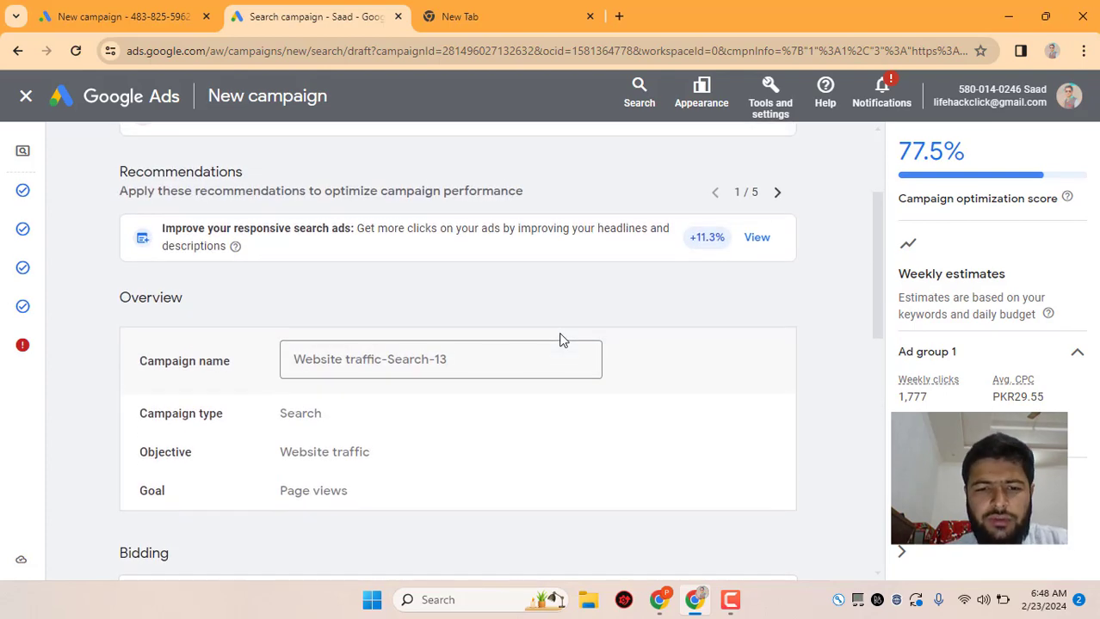
scroll(559, 340, "up", 2)
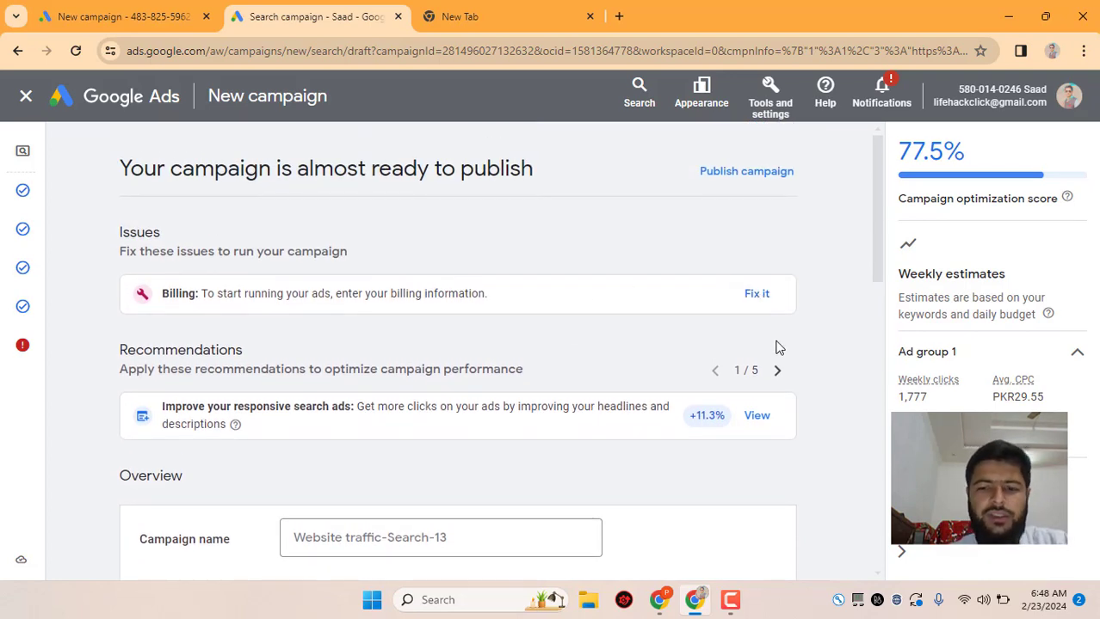
left_click(778, 370)
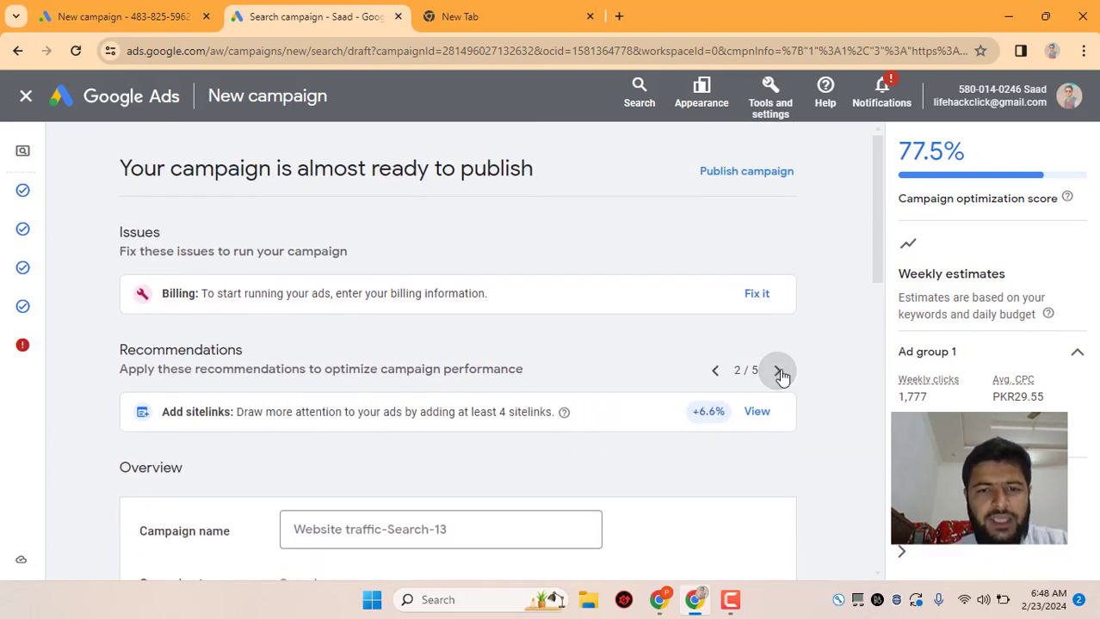